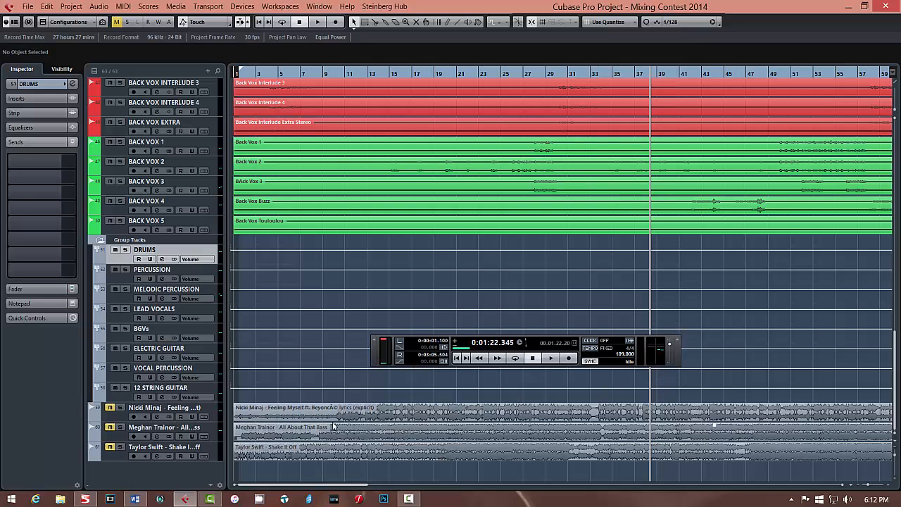
# - Select the Nicki Minaj, Meghan Trainor and Taylor Swift reference tracks one after another
pyautogui.click(186, 408)
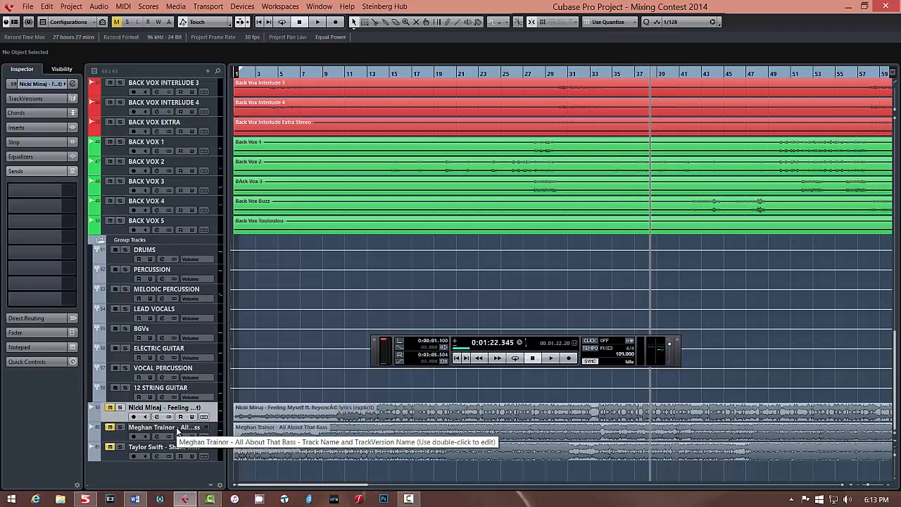
pyautogui.click(177, 429)
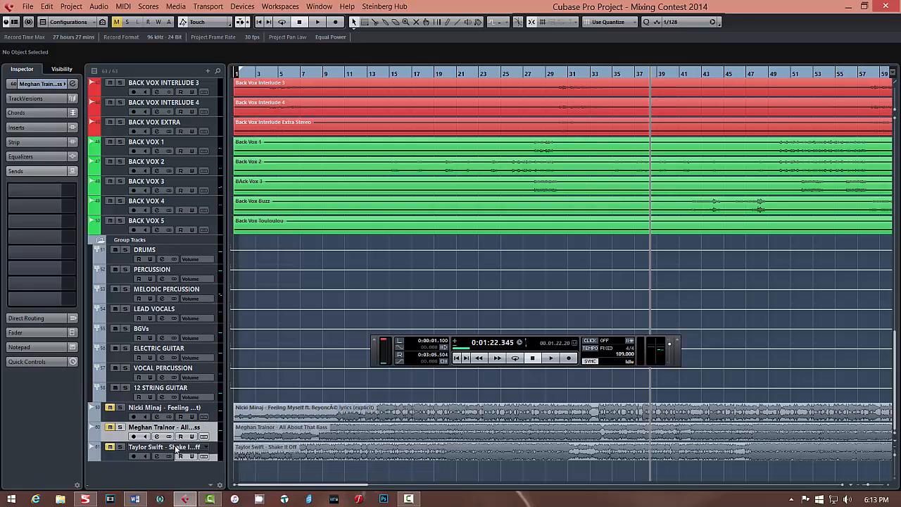
pyautogui.click(176, 448)
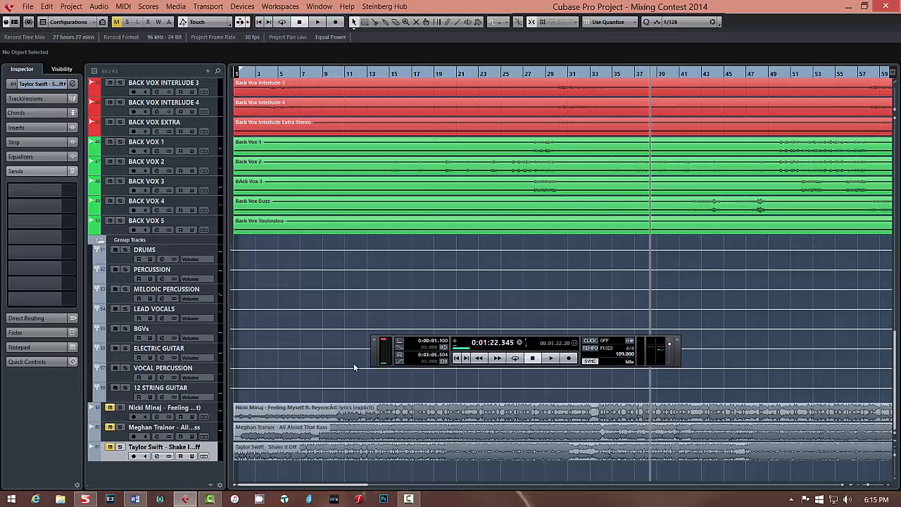
# - Play the mix and compare it with each of the three reference tracks by soloing and unsoloing them in turn
pyautogui.press('space')
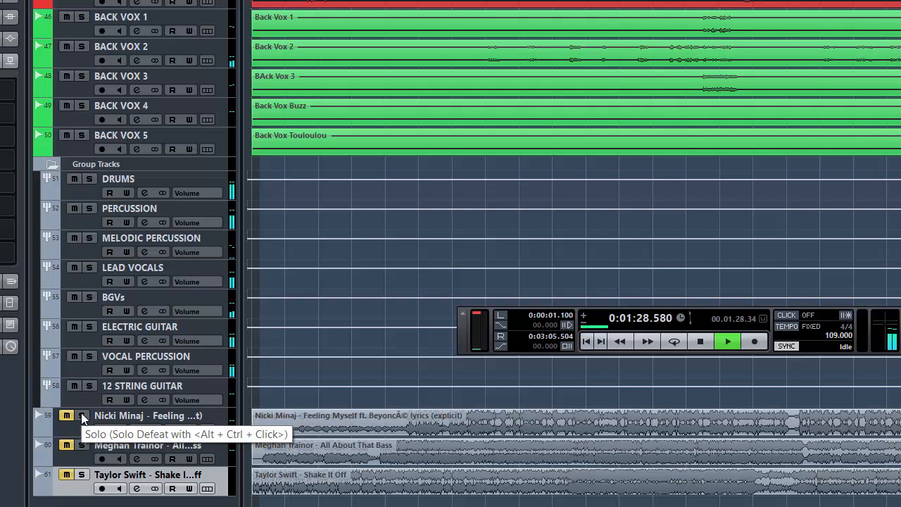
pyautogui.click(83, 416)
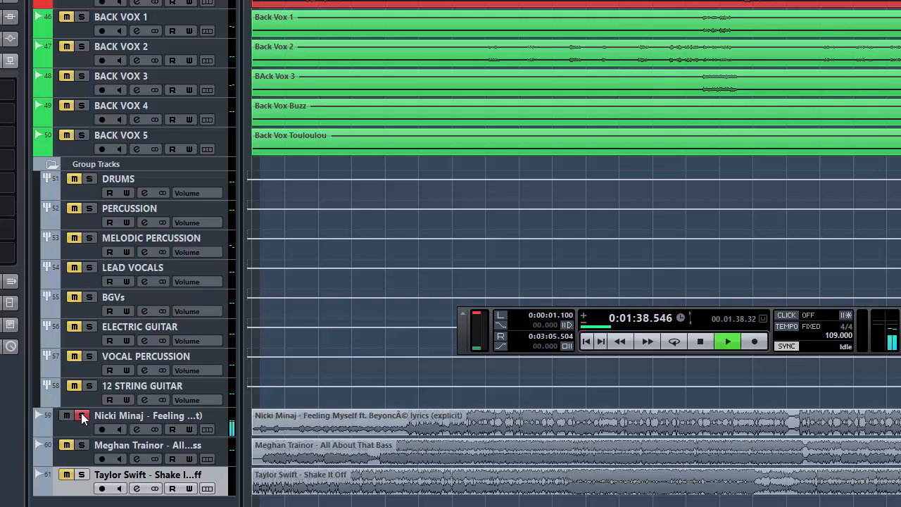
pyautogui.click(82, 416)
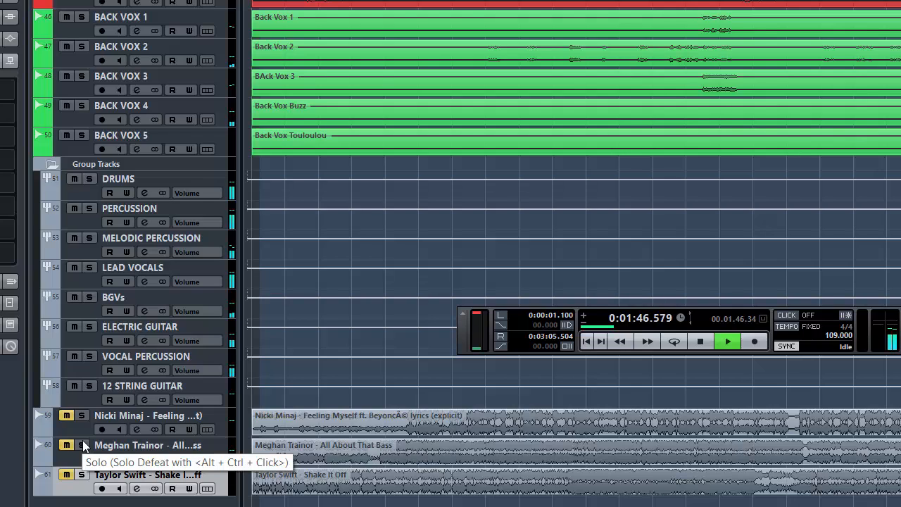
pyautogui.click(83, 444)
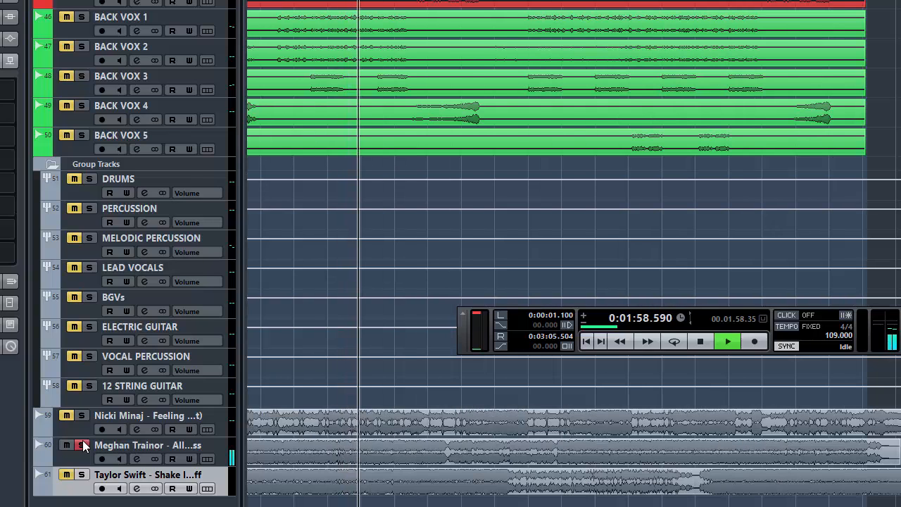
pyautogui.click(82, 445)
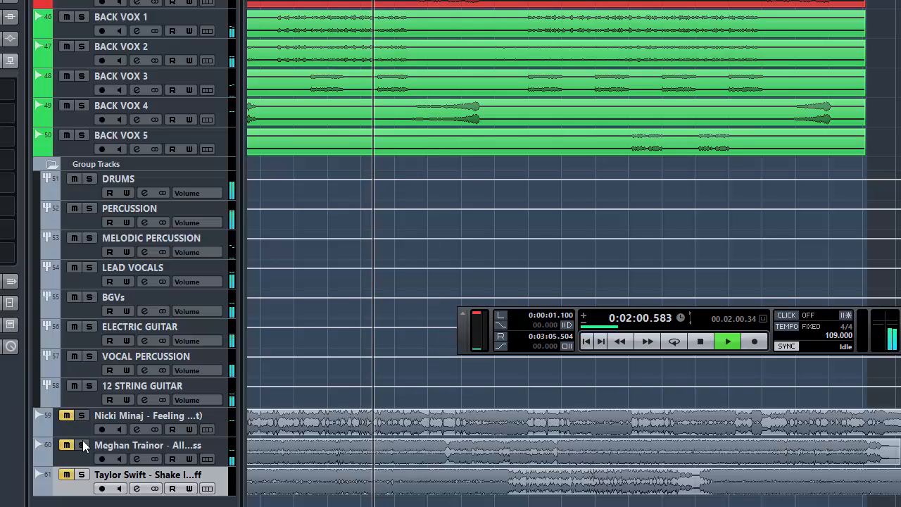
pyautogui.click(81, 476)
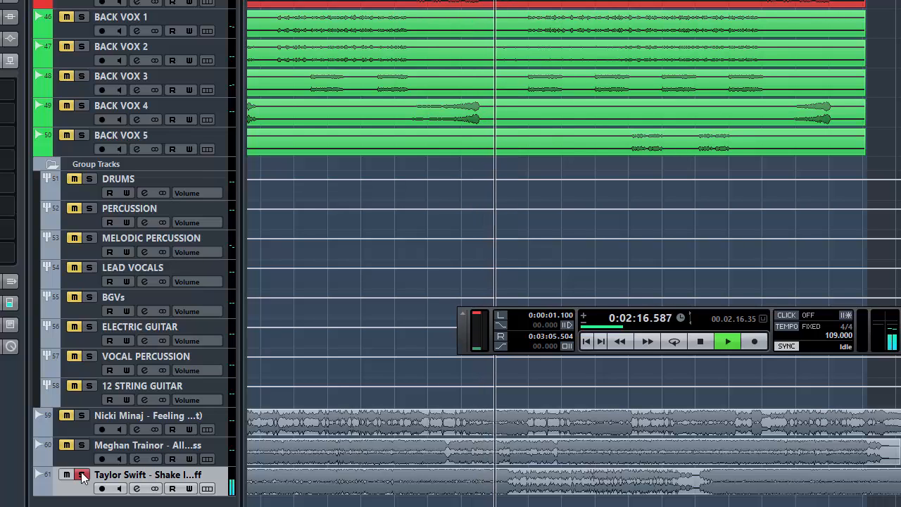
pyautogui.click(82, 477)
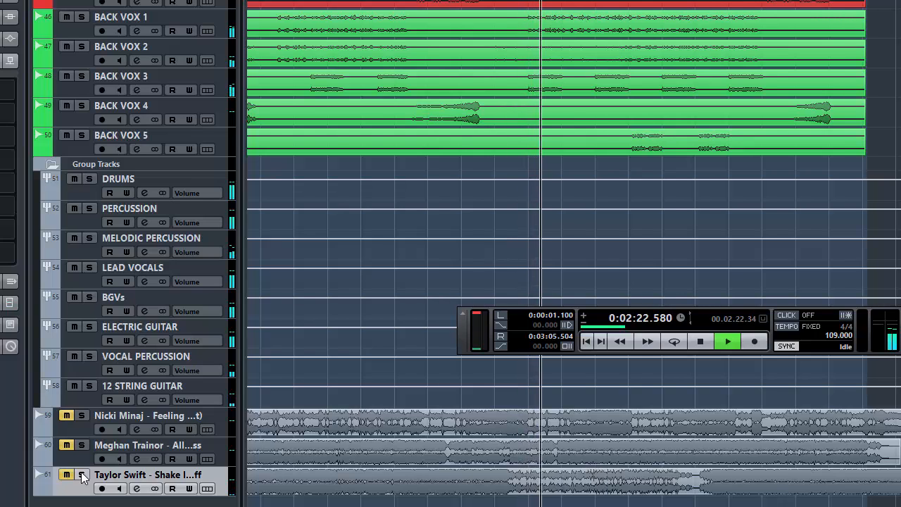
pyautogui.press('space')
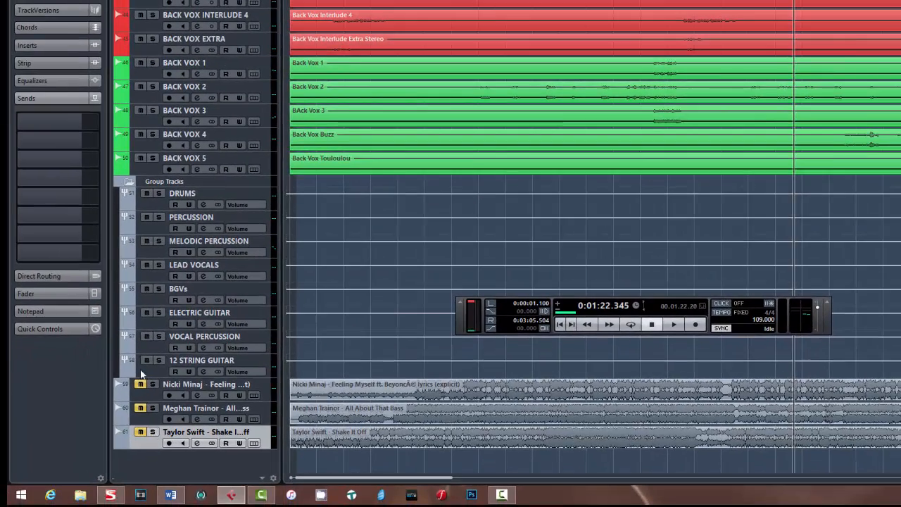
# - Solo the Nicki Minaj reference track, release it, and solo the Meghan Trainor track instead
pyautogui.click(60, 314)
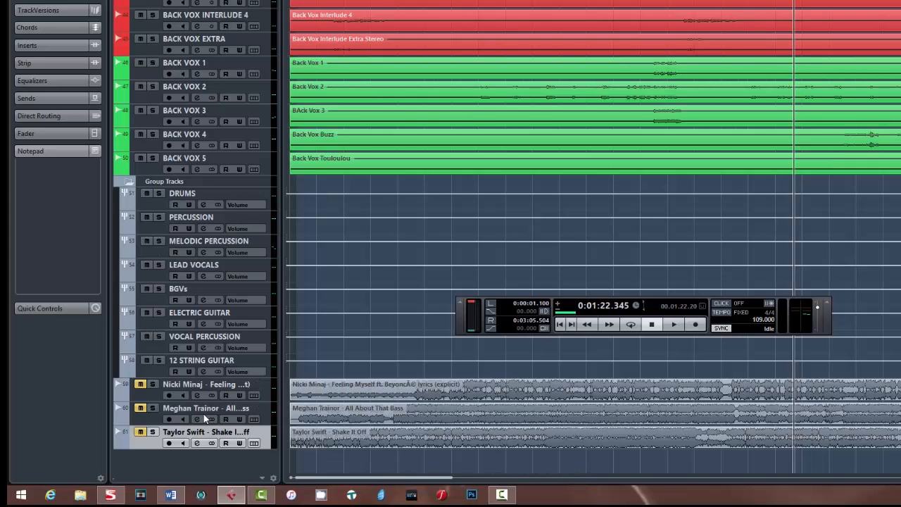
pyautogui.click(209, 387)
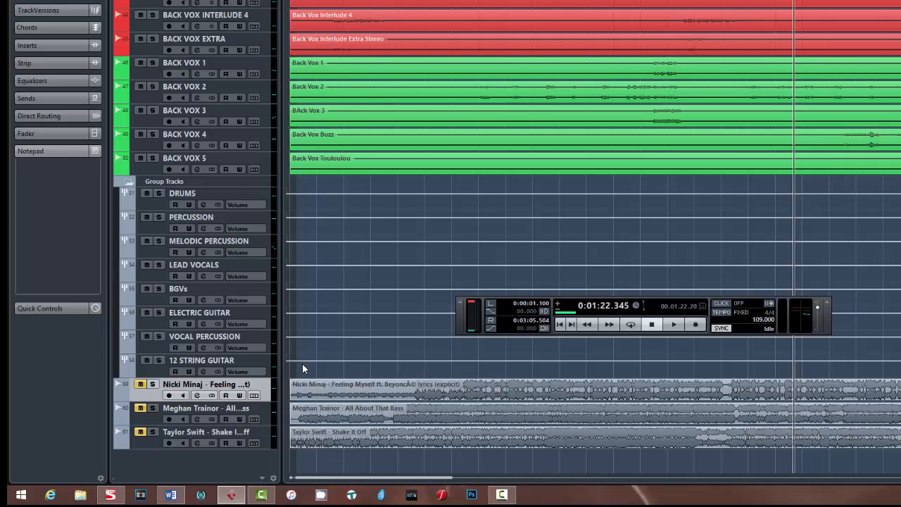
pyautogui.click(153, 384)
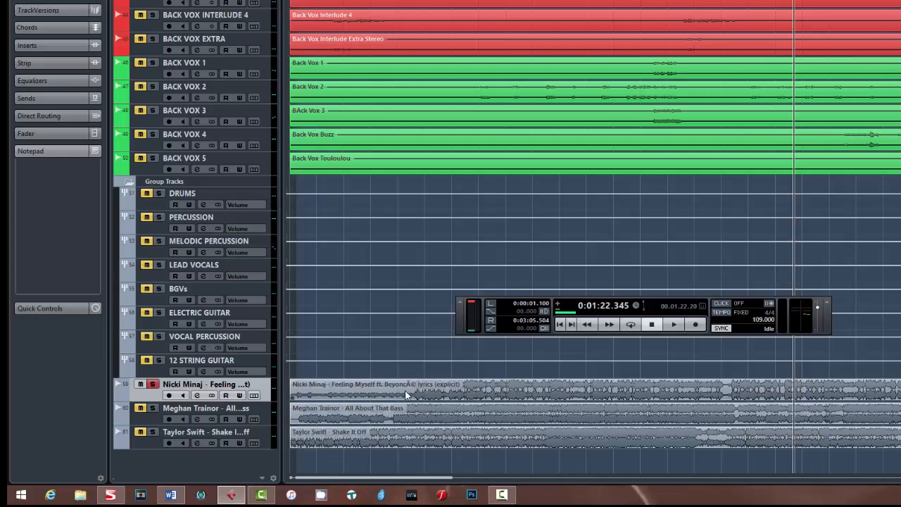
pyautogui.click(426, 391)
pyautogui.click(152, 384)
pyautogui.click(152, 408)
pyautogui.click(180, 413)
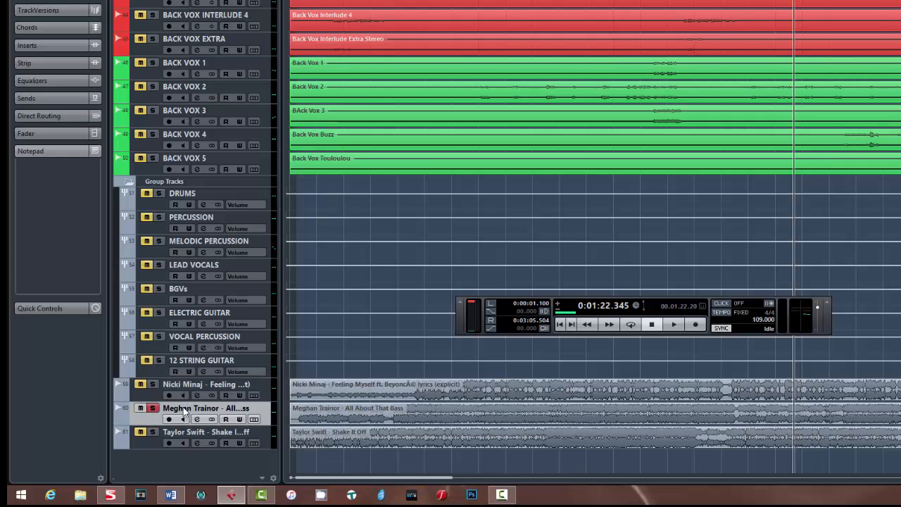
pyautogui.click(372, 408)
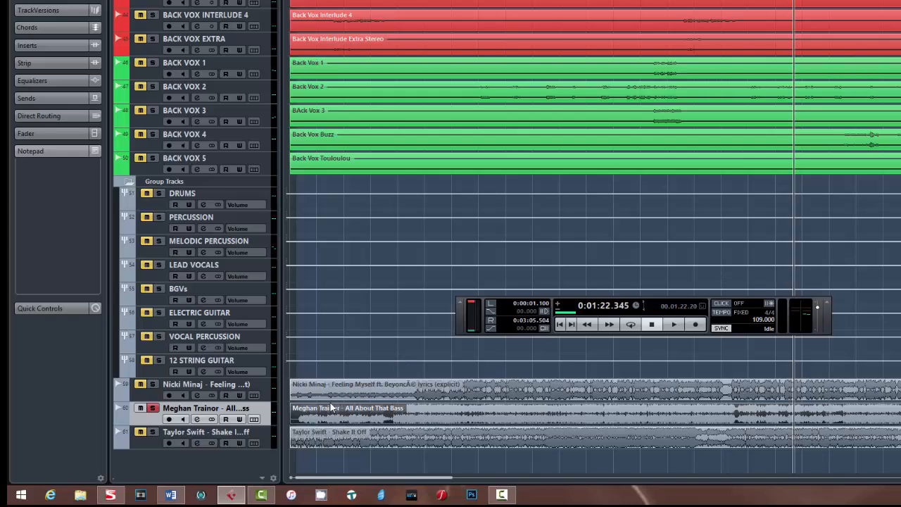
pyautogui.click(310, 436)
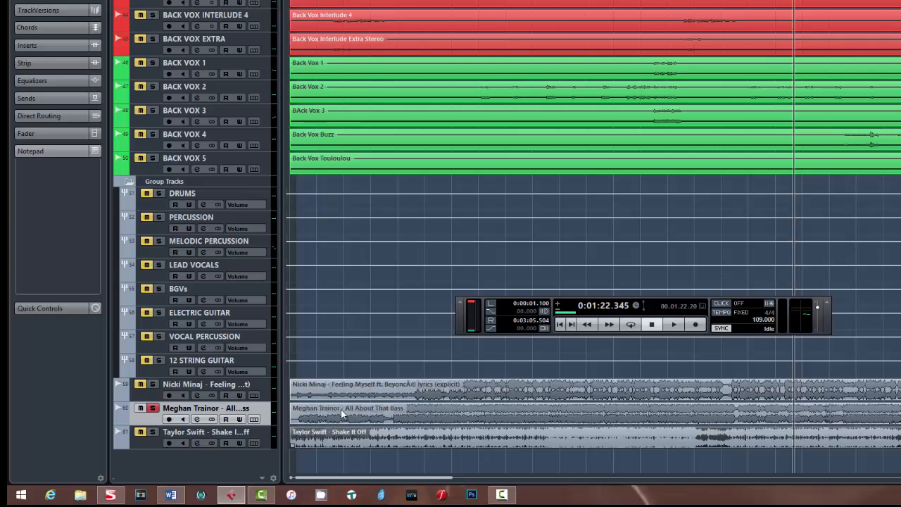
pyautogui.click(377, 366)
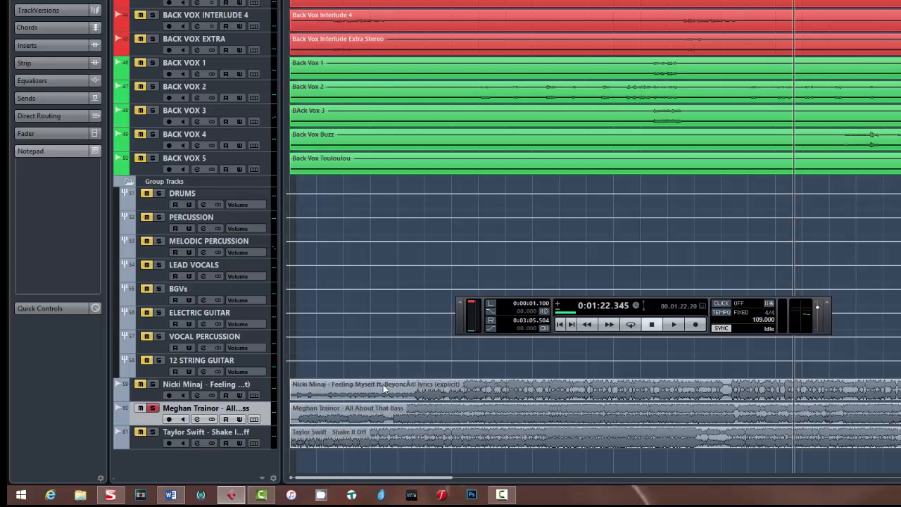
pyautogui.click(670, 438)
pyautogui.click(629, 387)
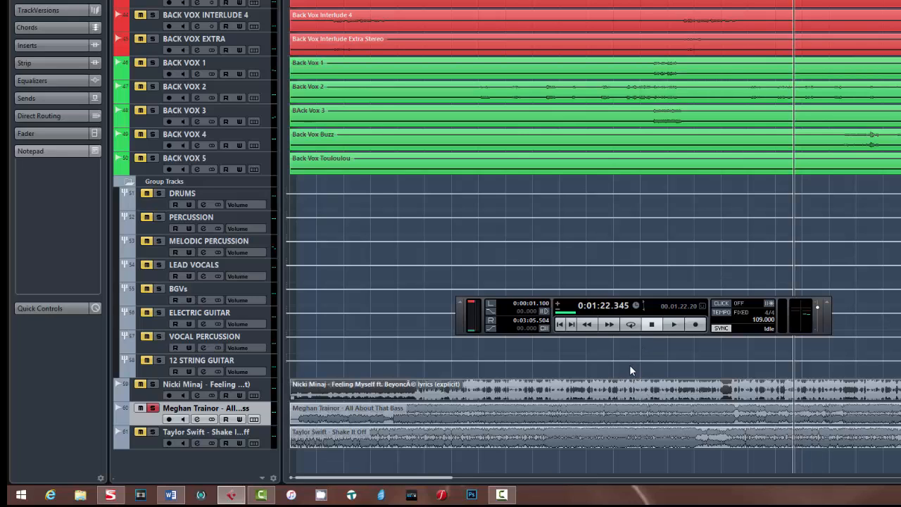
pyautogui.click(624, 437)
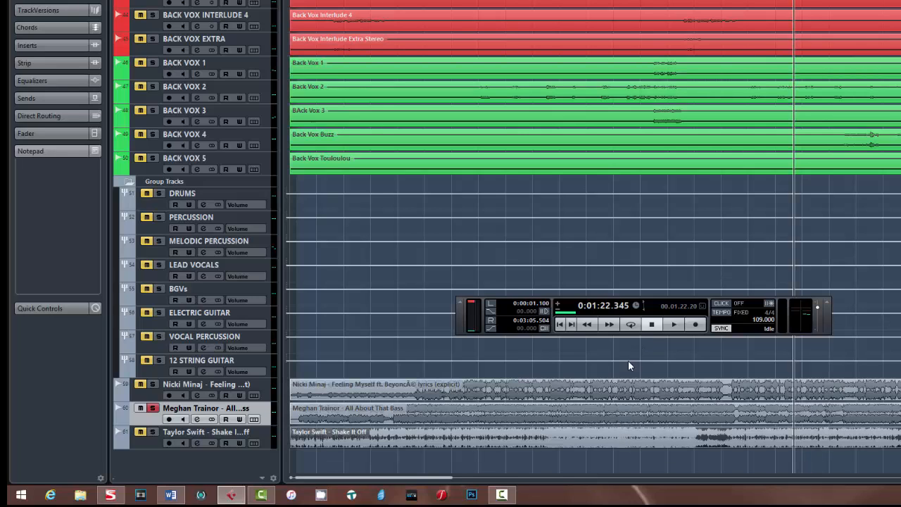
pyautogui.click(624, 416)
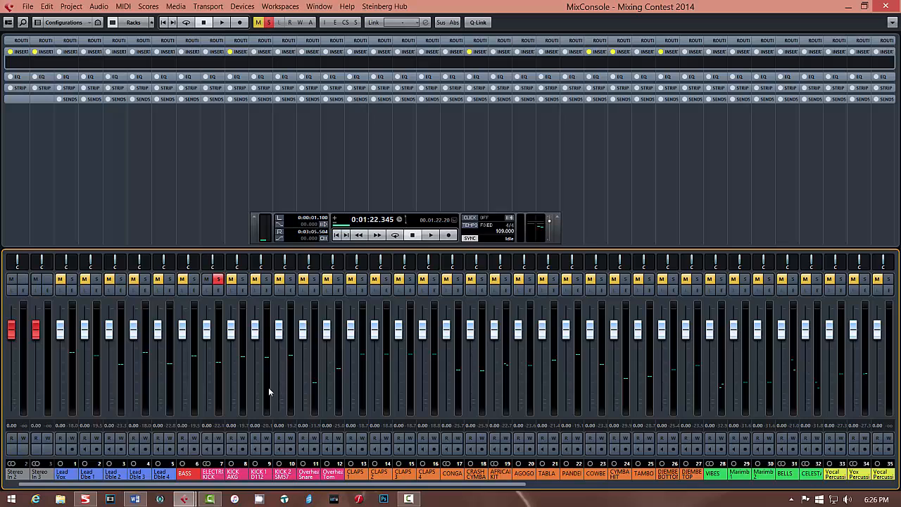
# - Select the soloed Electric Kick channel in the mixer and start playback from the beginning of the song
pyautogui.hscroll(-1, 243, 330)
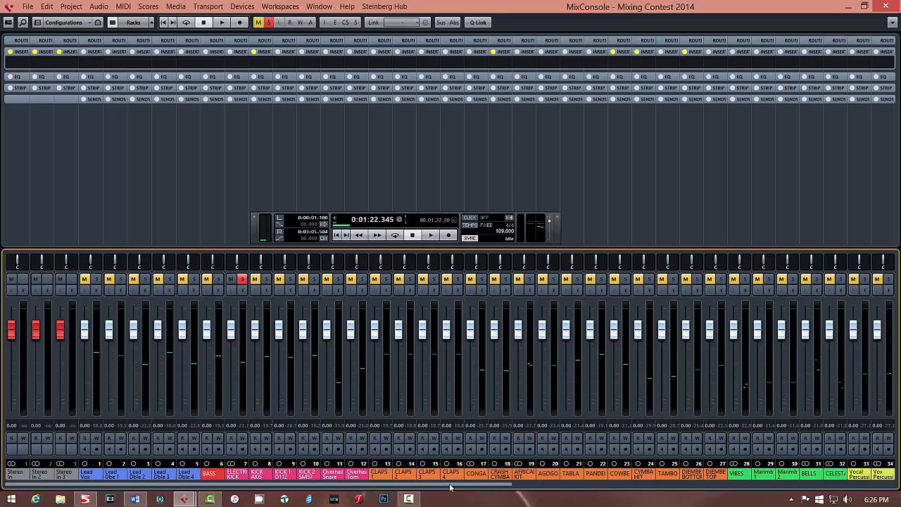
pyautogui.moveTo(464, 488); pyautogui.dragTo(359, 493)
pyautogui.moveTo(499, 487)
pyautogui.mouseDown()
pyautogui.moveTo(744, 484)
pyautogui.moveTo(485, 484)
pyautogui.mouseUp()
pyautogui.click(242, 320)
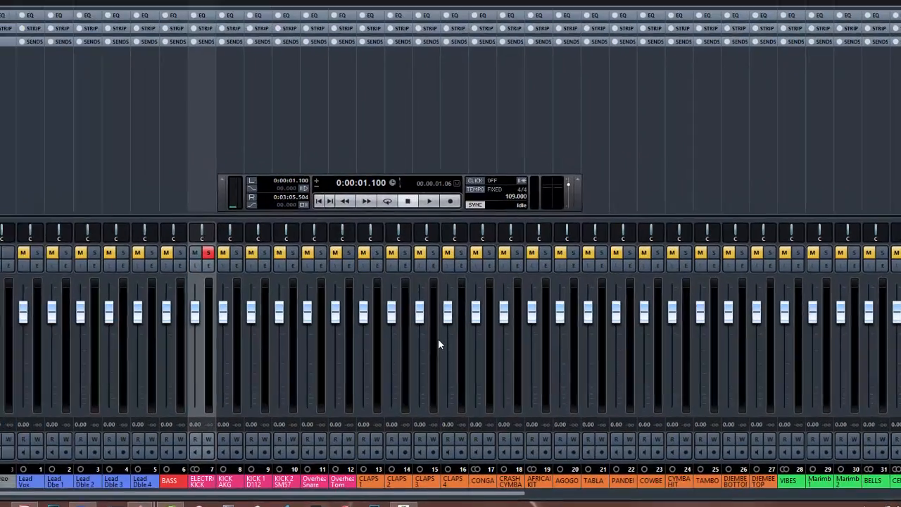
pyautogui.press('space')
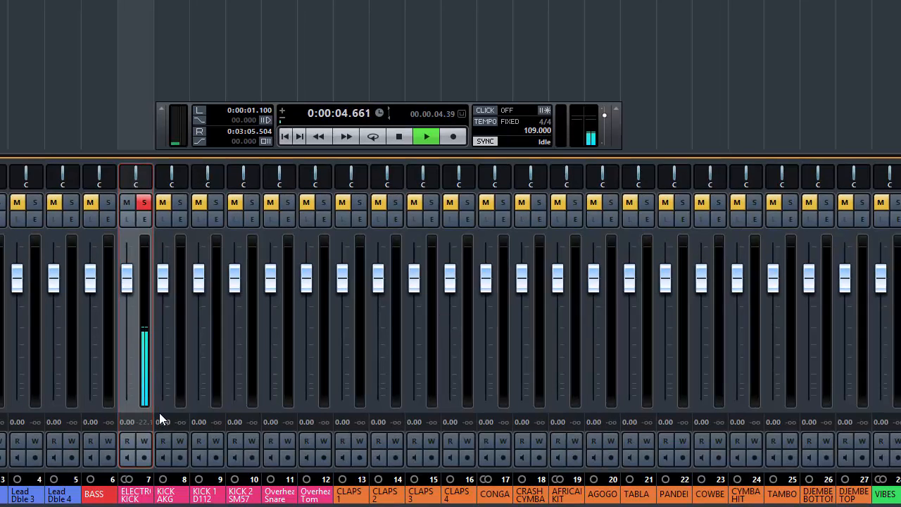
# - Add the Kick AKG, Kick 1 D112 and Kick 2 SM57 channels to the solo during playback
pyautogui.click(180, 202)
pyautogui.click(216, 202)
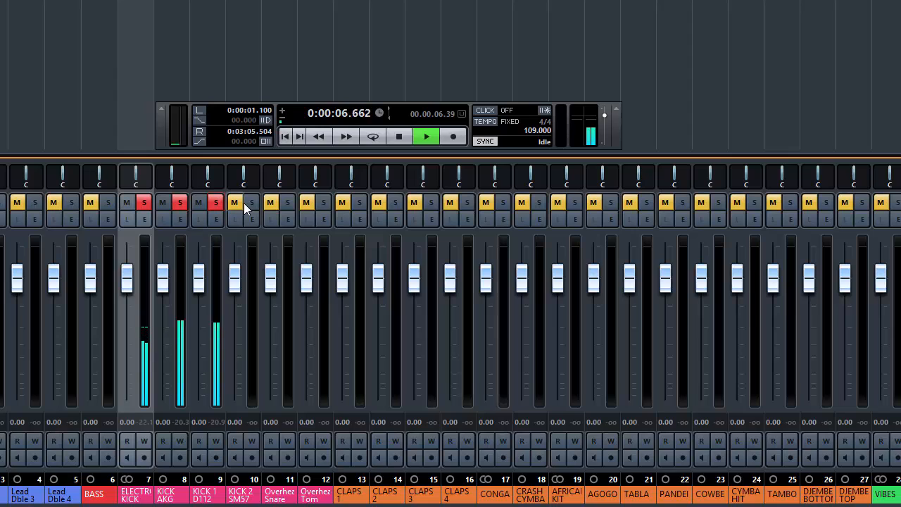
pyautogui.click(250, 203)
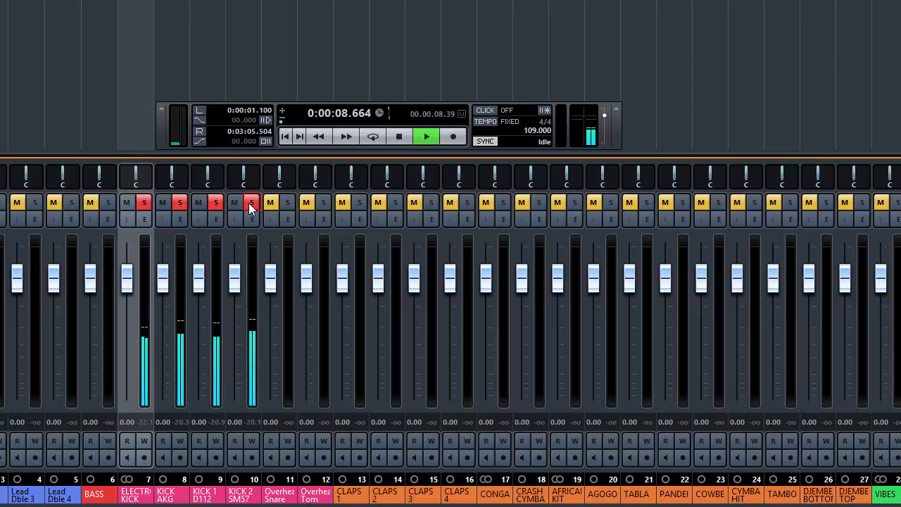
# - Solo the Overhead Snare and Overhead Tom channels and pan them hard left and hard right respectively
pyautogui.click(285, 205)
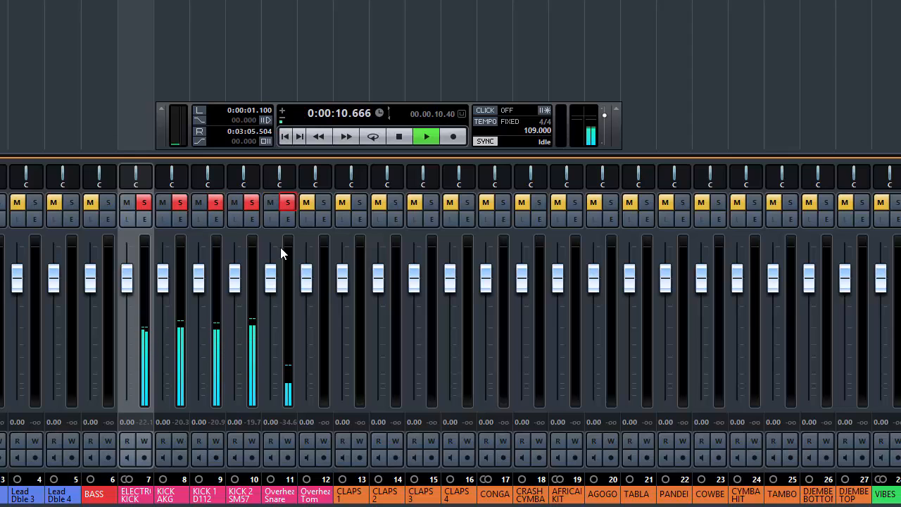
pyautogui.click(323, 203)
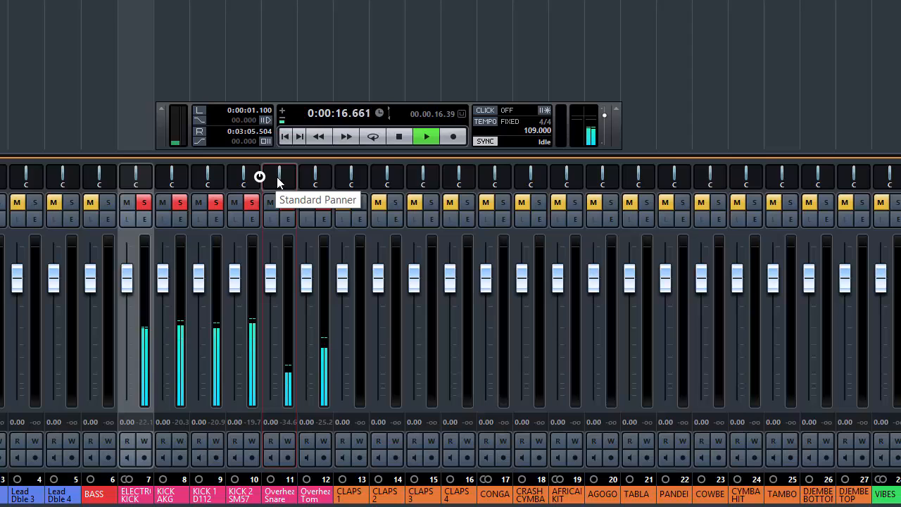
pyautogui.moveTo(281, 177); pyautogui.dragTo(337, 176)
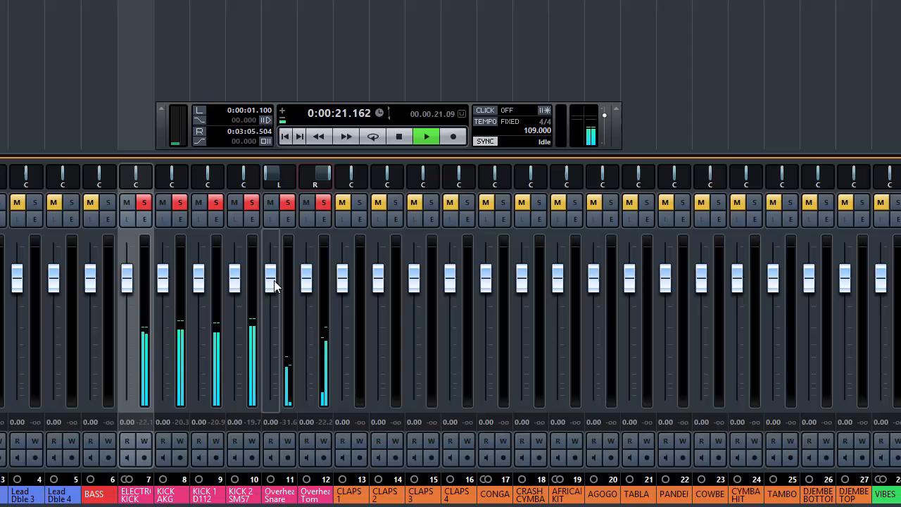
# - Add the Claps 1 to Claps 4 channels to the soloed drums
pyautogui.click(356, 203)
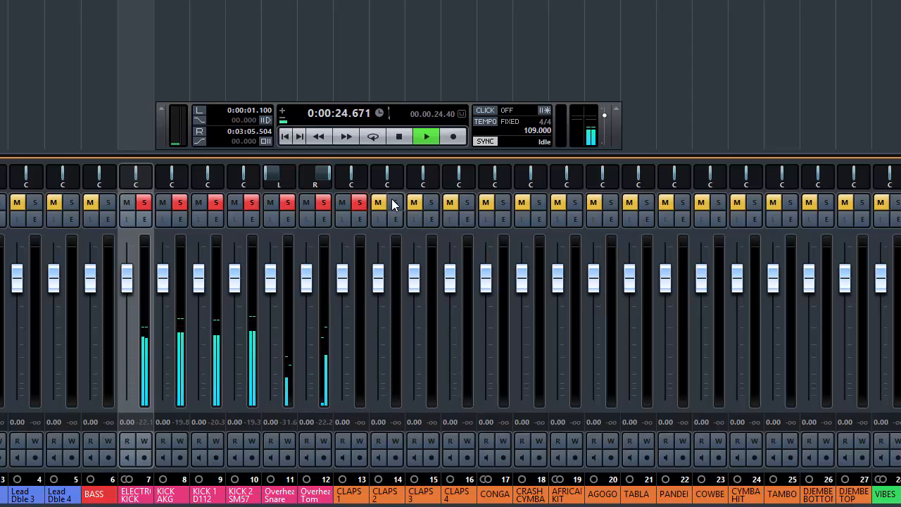
pyautogui.click(394, 202)
pyautogui.click(431, 203)
pyautogui.click(465, 203)
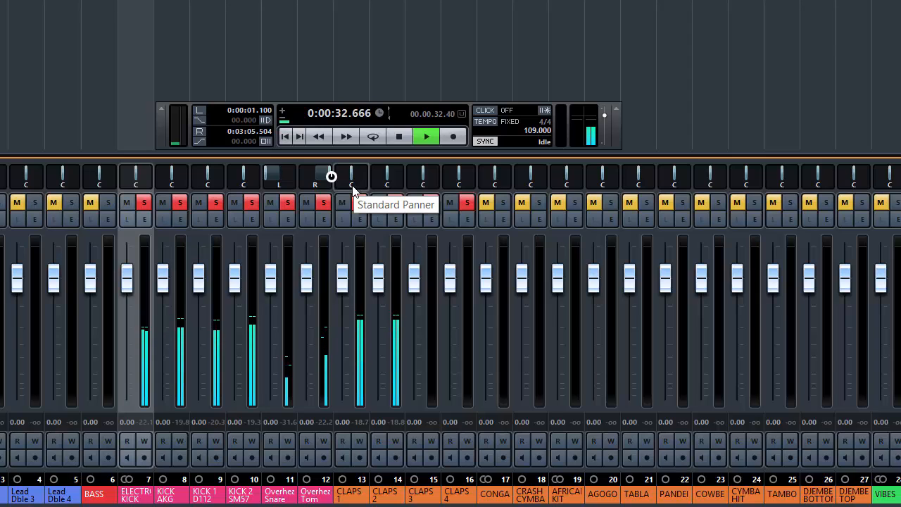
# - Pan Claps 1 to L10 and Claps 2 to R10
pyautogui.doubleClick(352, 187)
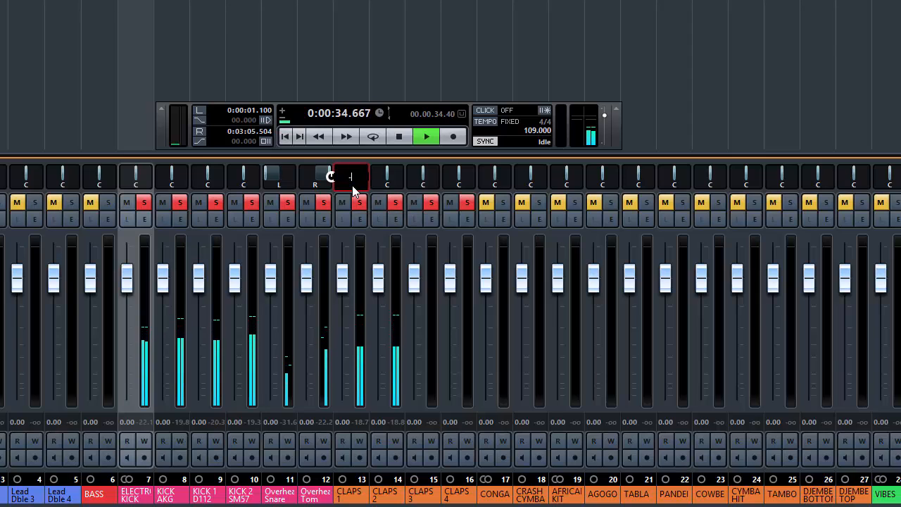
pyautogui.write('-')
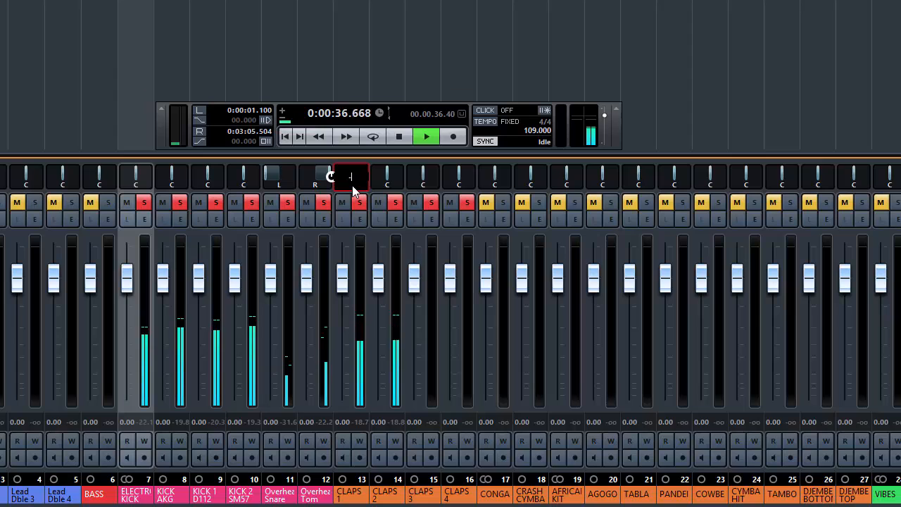
pyautogui.write('10')
pyautogui.press('Return')
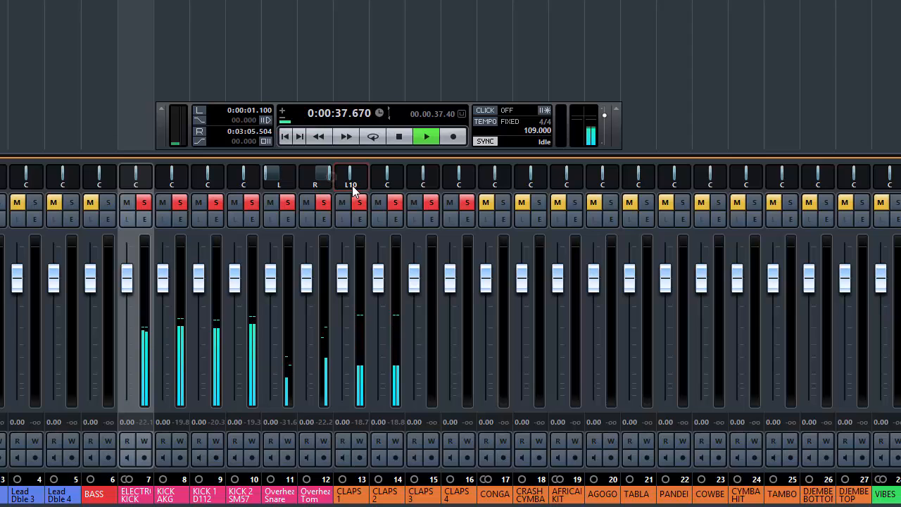
pyautogui.doubleClick(390, 184)
pyautogui.write('10')
pyautogui.press('Return')
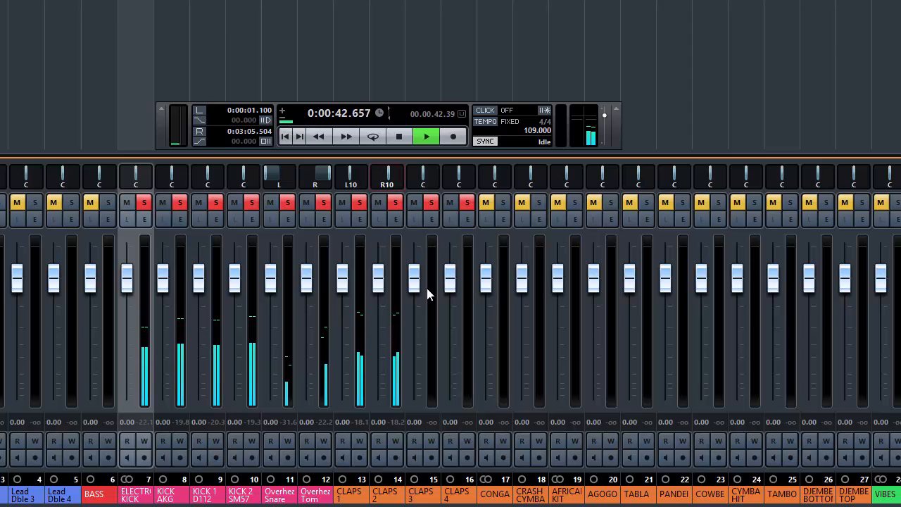
# - Add the Conga, Crash Cymbal and African Kit channels to the soloed drums, comparing the mix with and without the African Kit
pyautogui.click(502, 202)
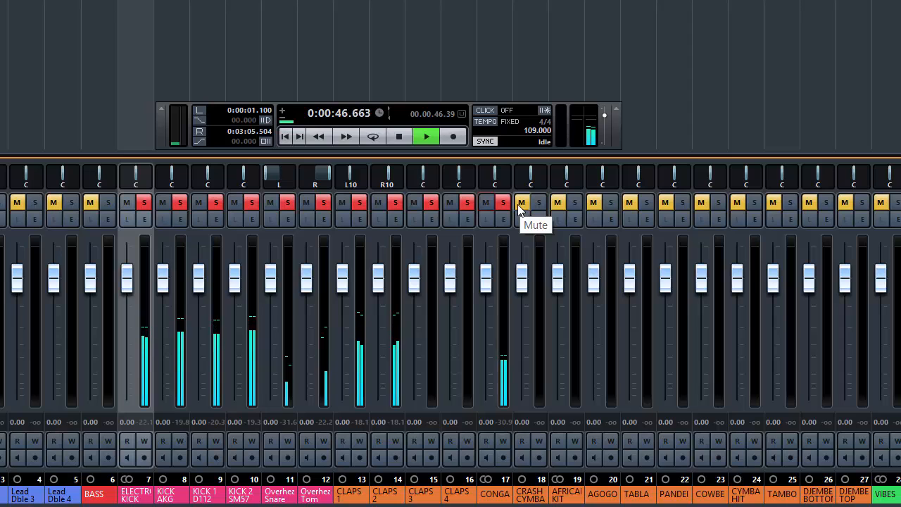
pyautogui.click(530, 202)
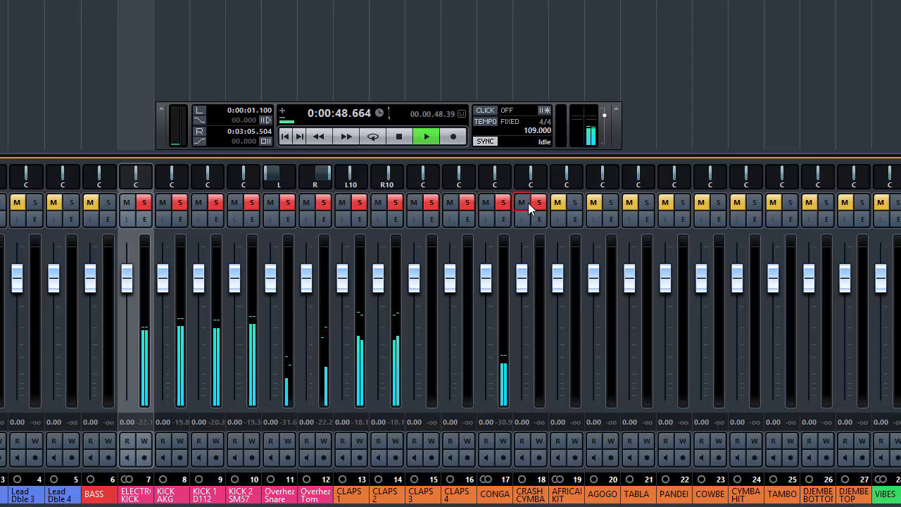
pyautogui.click(555, 203)
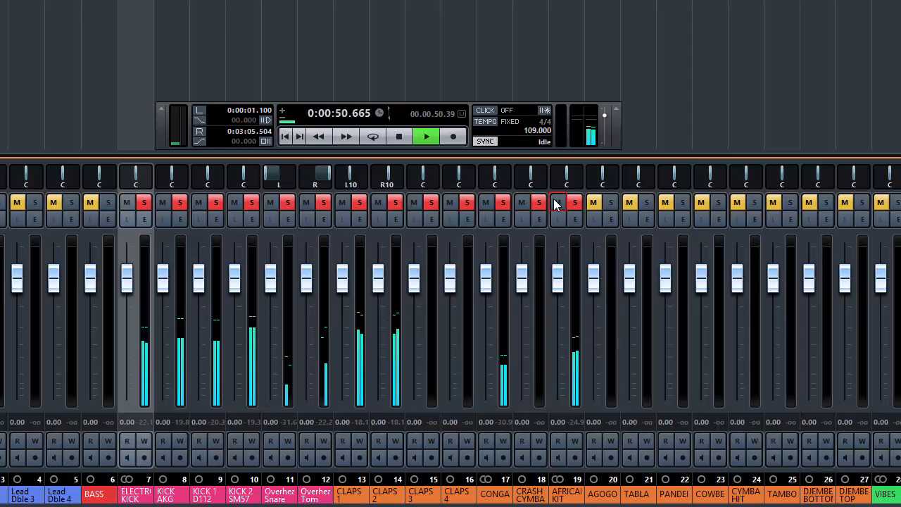
pyautogui.click(557, 203)
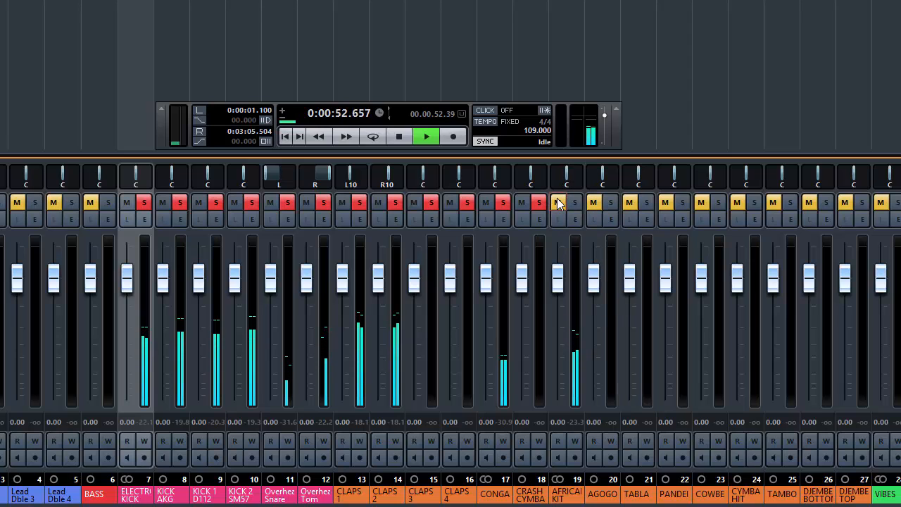
pyautogui.click(558, 203)
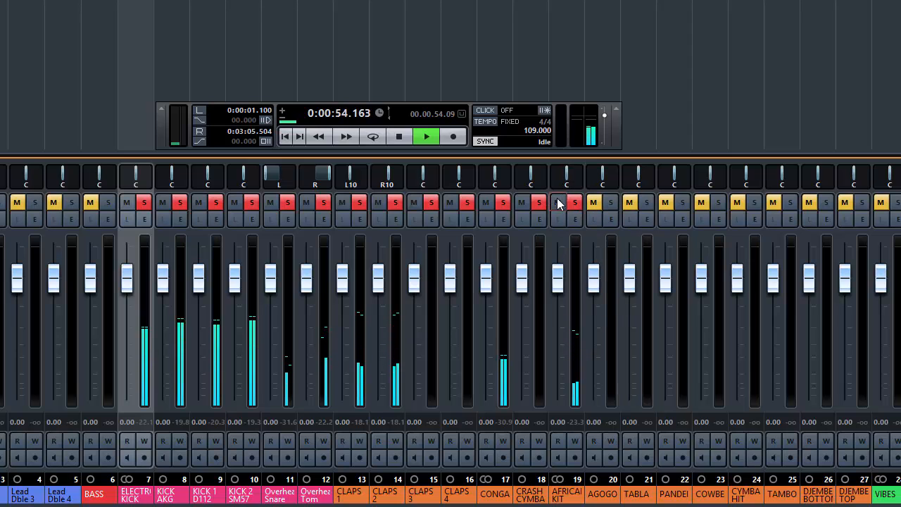
# - Pan the Conga channel to L40
pyautogui.moveTo(495, 176); pyautogui.dragTo(469, 176)
pyautogui.doubleClick(495, 185)
pyautogui.write('-')
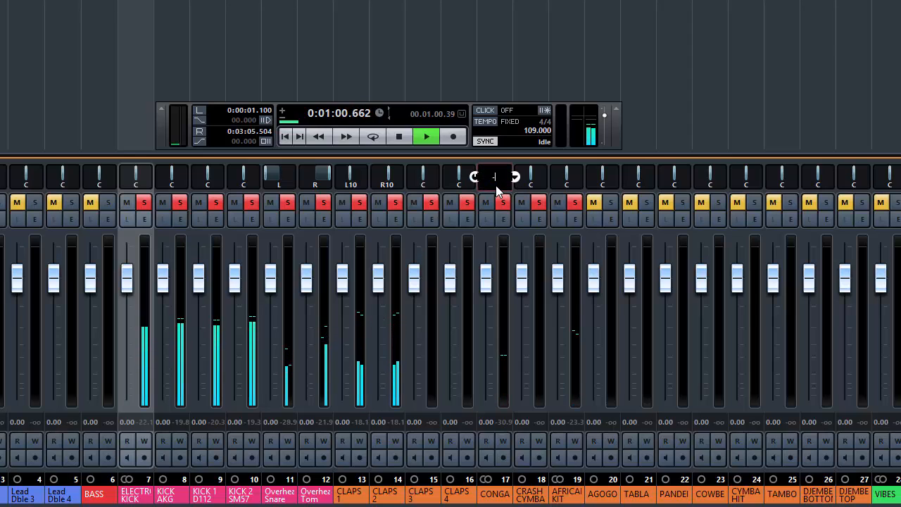
pyautogui.write('40')
pyautogui.press('Return')
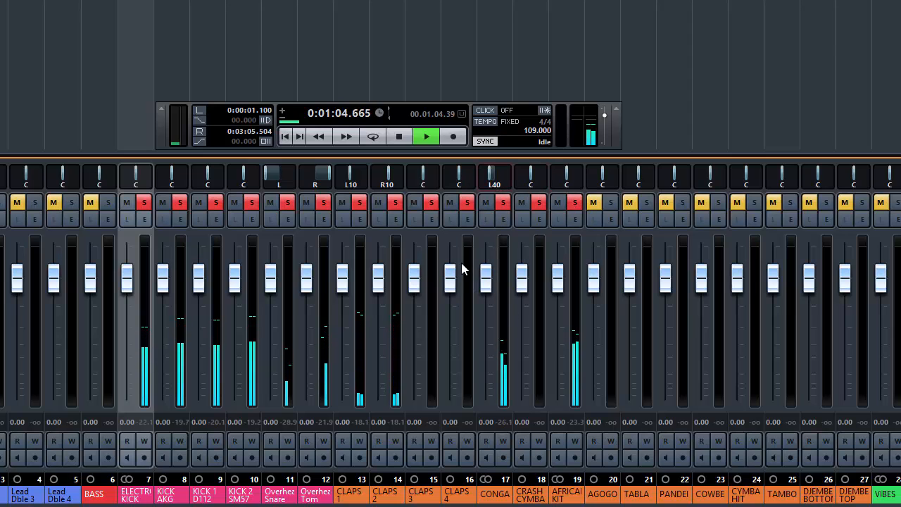
# - Pan Claps 3 to L10 and Claps 4 to R10
pyautogui.doubleClick(420, 178)
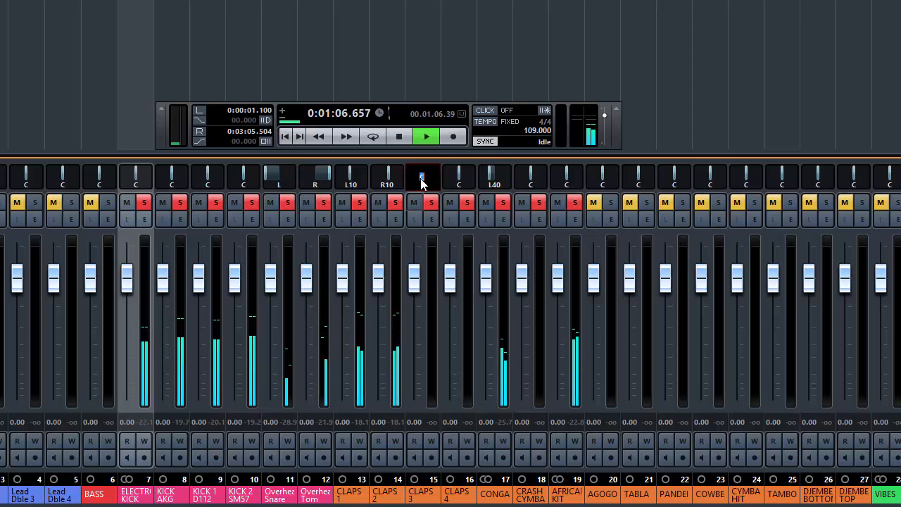
pyautogui.write('L10')
pyautogui.press('Return')
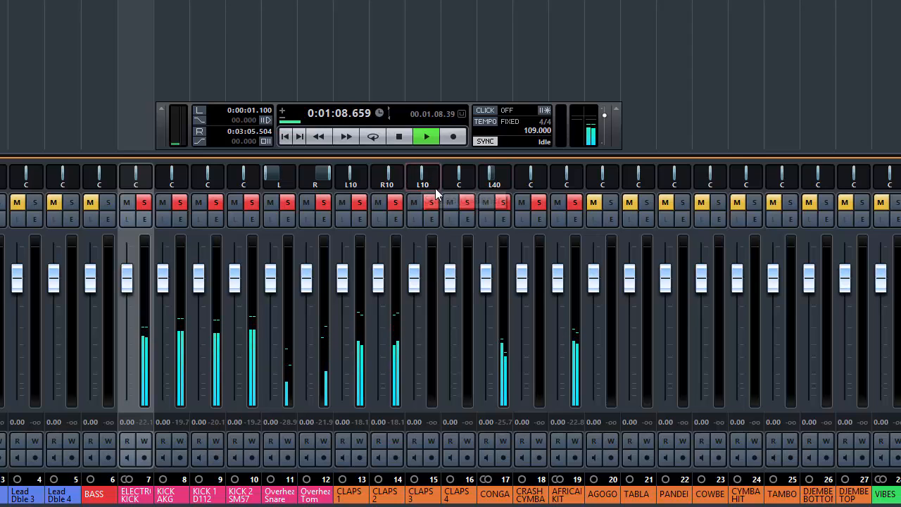
pyautogui.doubleClick(460, 185)
pyautogui.write('r10')
pyautogui.press('Return')
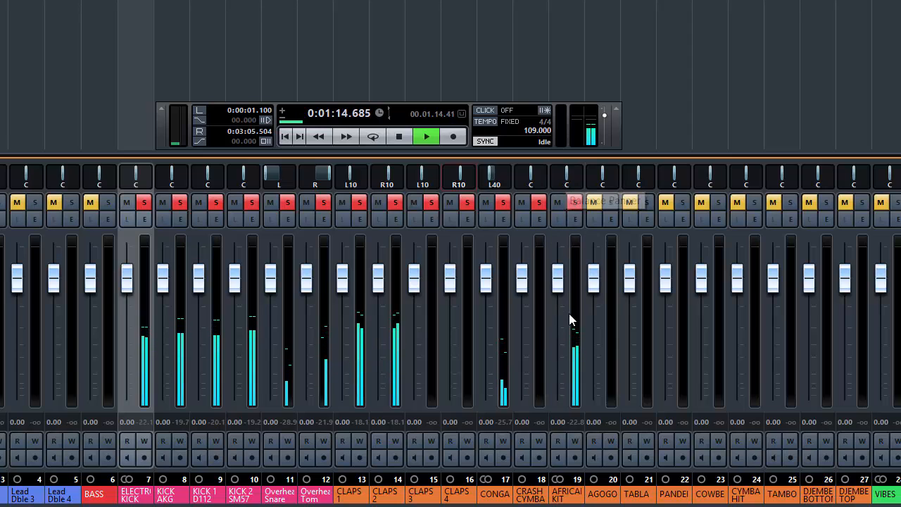
# - Pan the Crash Cymbal channel to R40
pyautogui.click(539, 332)
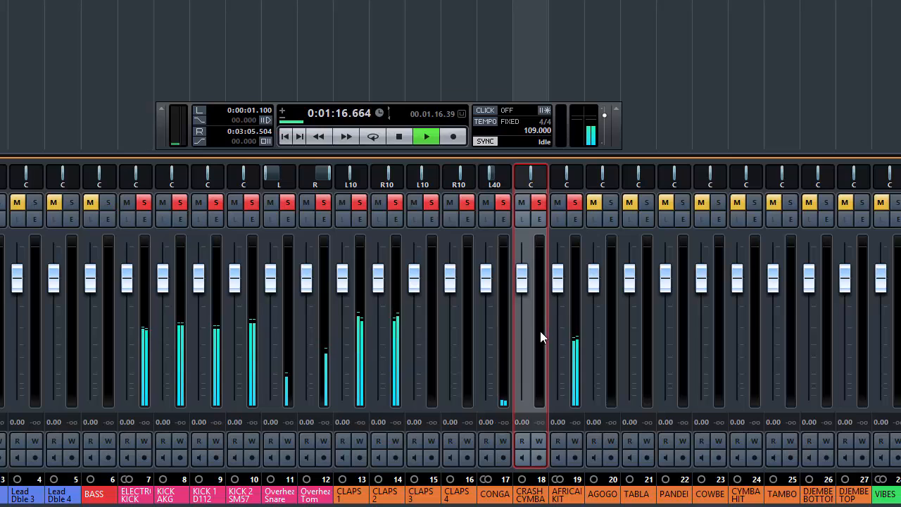
pyautogui.doubleClick(532, 185)
pyautogui.write('40')
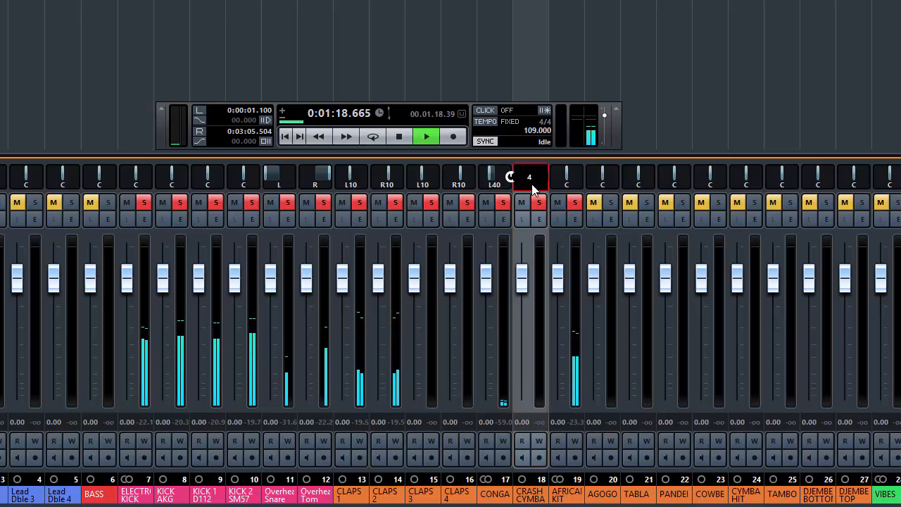
pyautogui.press('Return')
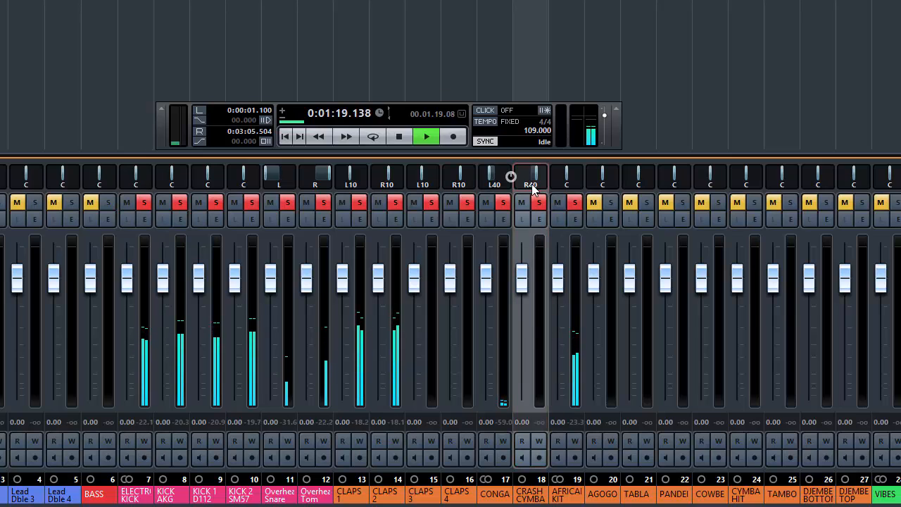
# - Add the Agogo and Tabla channels to the solo and pan Tabla to R40
pyautogui.click(595, 200)
pyautogui.click(632, 204)
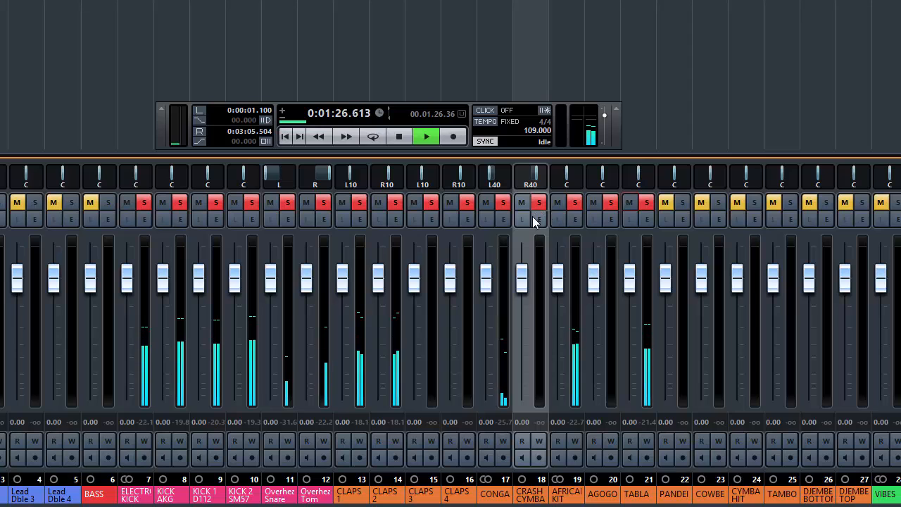
pyautogui.click(506, 255)
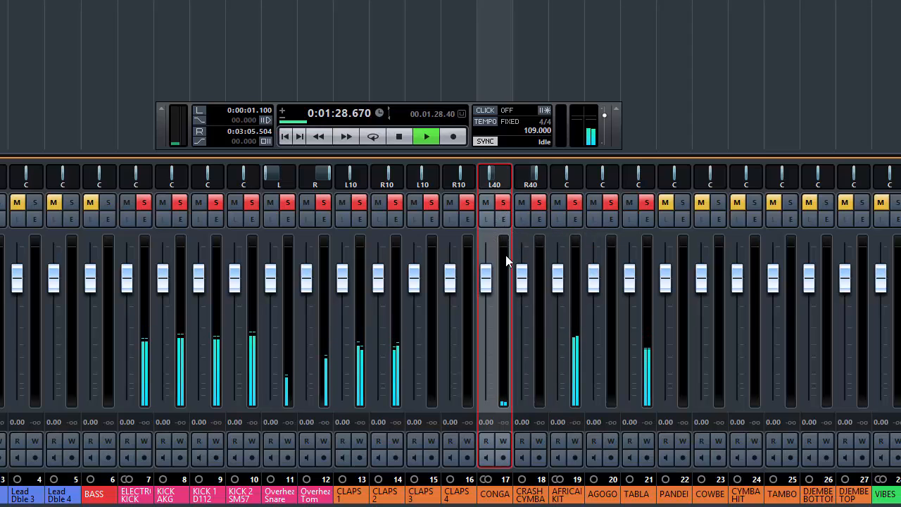
pyautogui.click(645, 236)
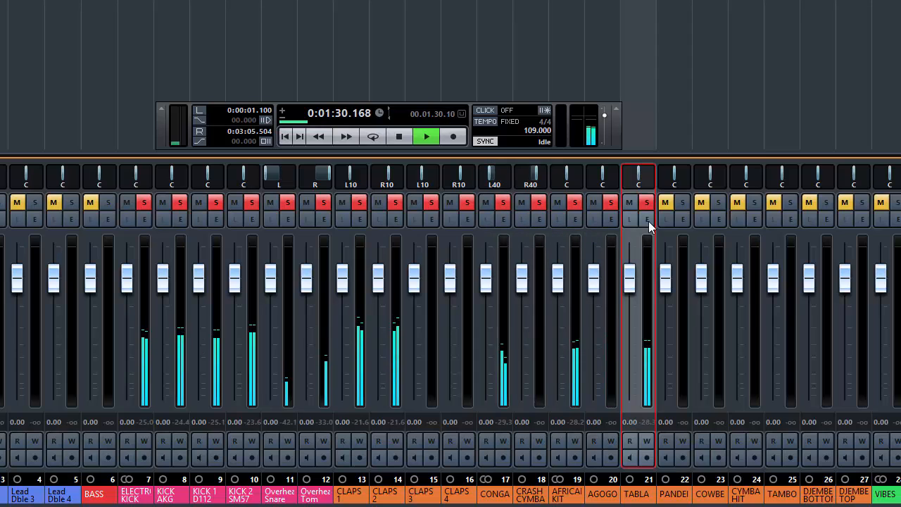
pyautogui.doubleClick(638, 185)
pyautogui.write('R40')
pyautogui.press('Return')
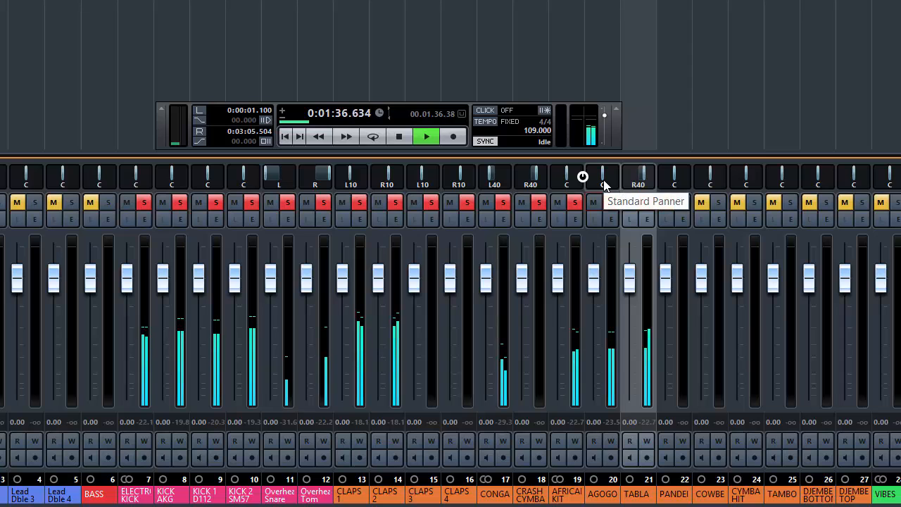
# - Pan the Agogo channel to L50 and the Crash Cymbal channel to R50
pyautogui.moveTo(603, 180); pyautogui.dragTo(596, 180)
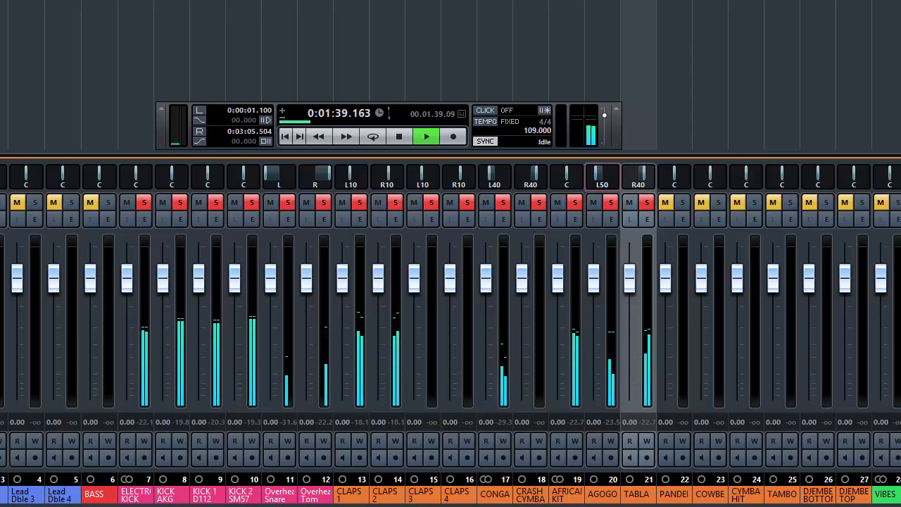
pyautogui.click(607, 310)
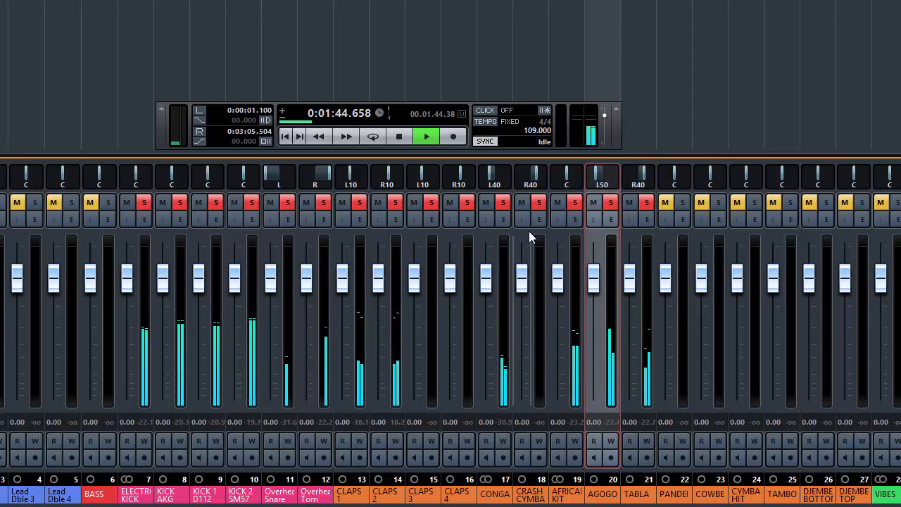
pyautogui.click(539, 257)
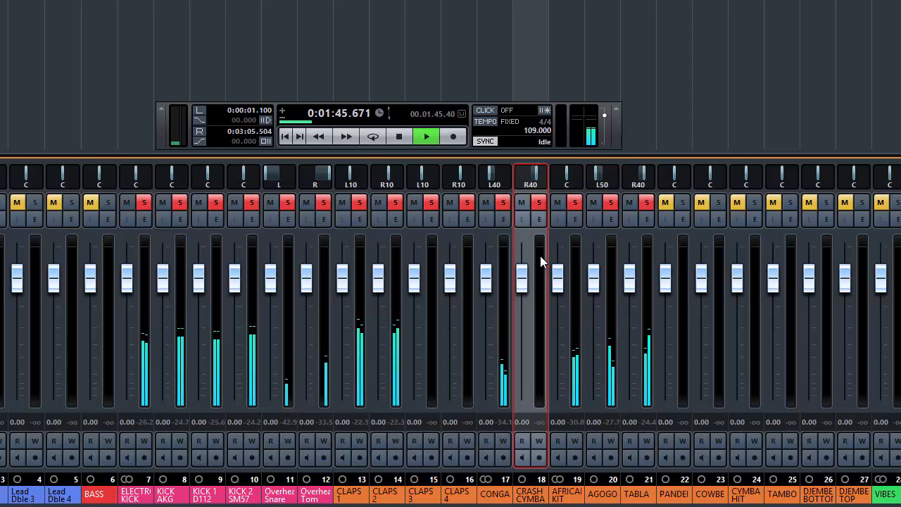
pyautogui.doubleClick(536, 180)
pyautogui.write('R50')
pyautogui.press('Return')
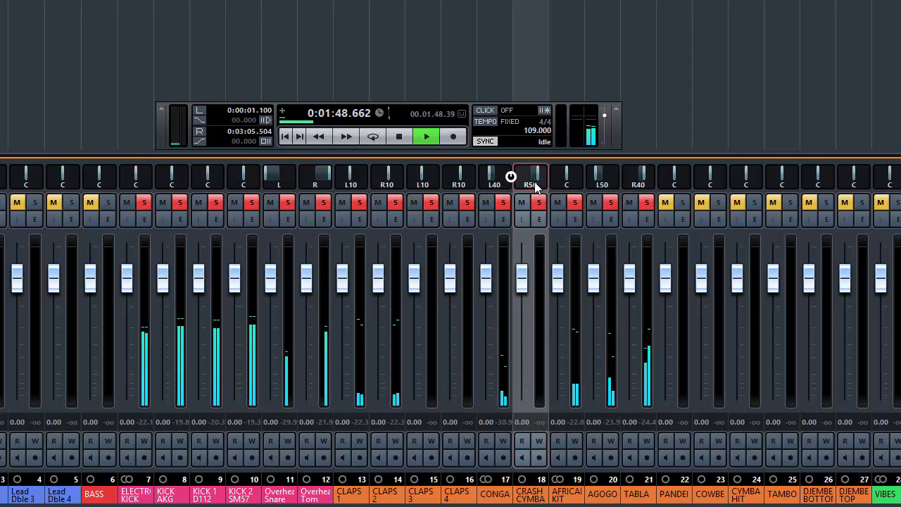
# - Add the Pandeiro channel to the soloed percussion
pyautogui.click(644, 304)
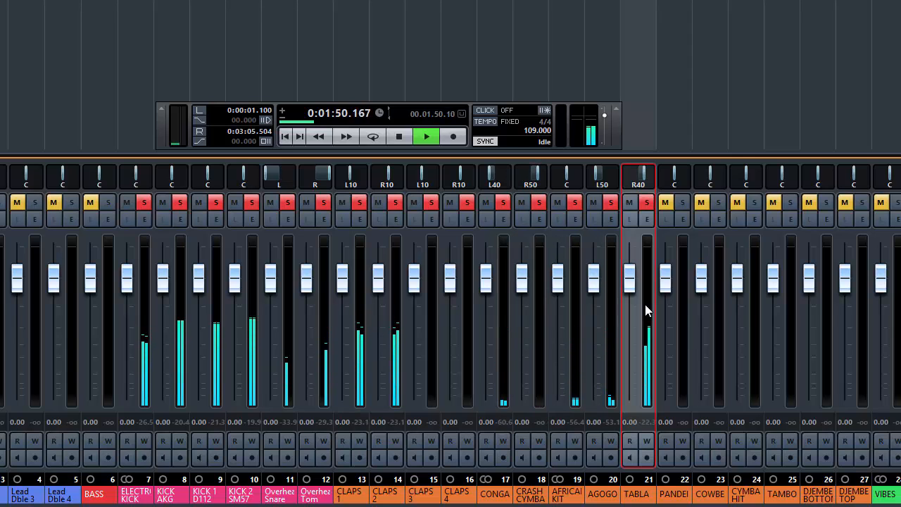
pyautogui.click(679, 329)
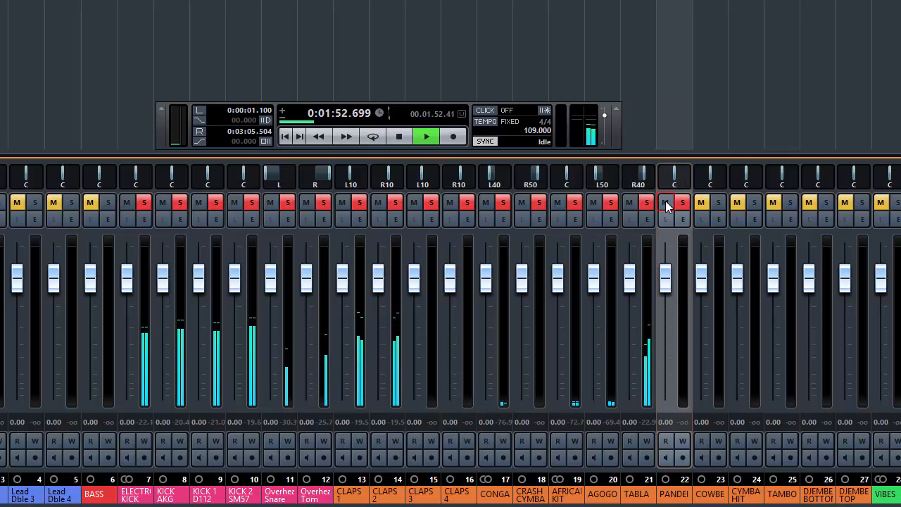
pyautogui.click(665, 202)
pyautogui.click(682, 203)
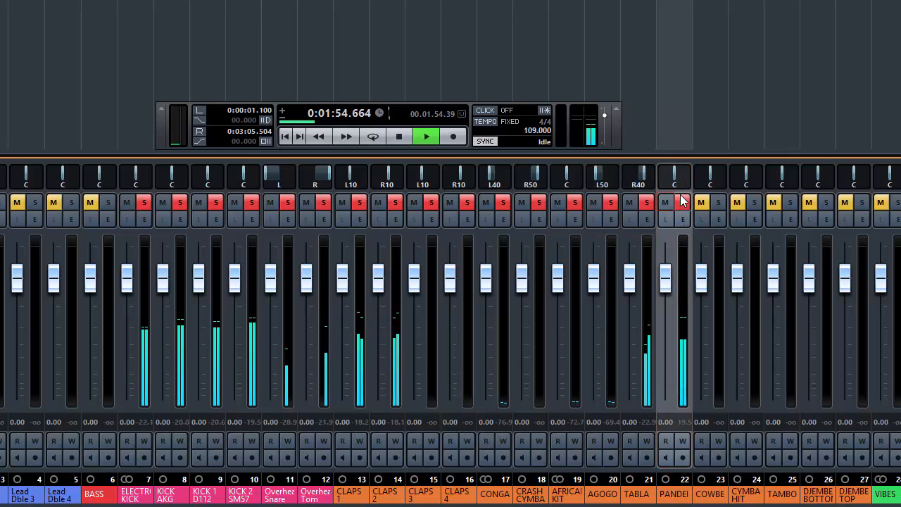
# - Try panning the Pandeiro channel to R55 and to L50
pyautogui.click(675, 183)
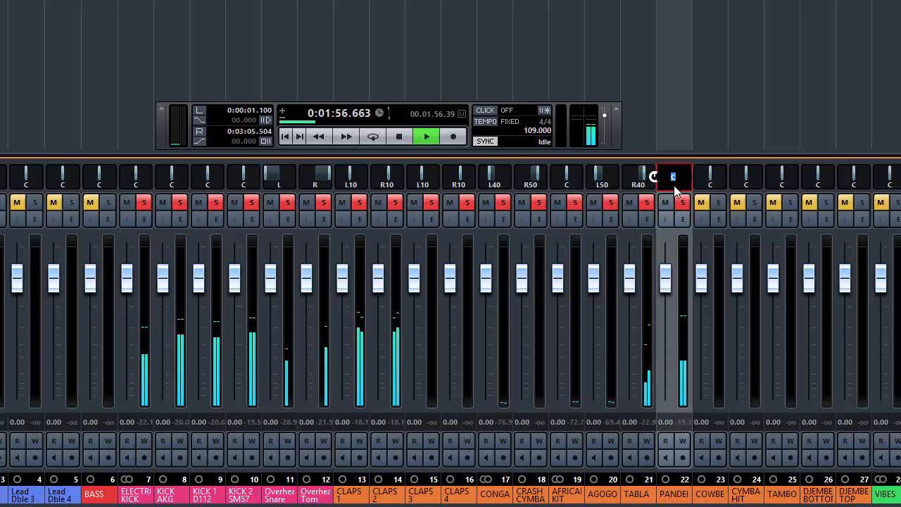
pyautogui.write('R55')
pyautogui.press('Return')
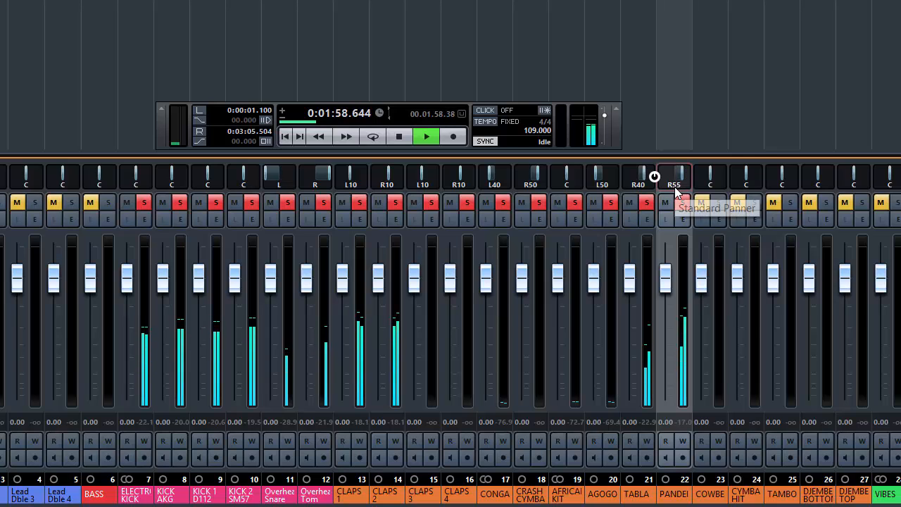
pyautogui.doubleClick(674, 181)
pyautogui.write('-5')
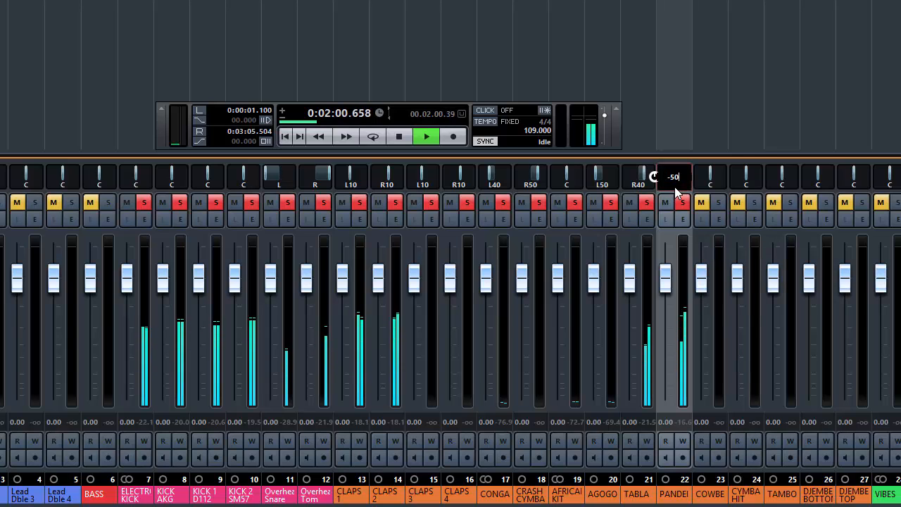
pyautogui.write('0')
pyautogui.press('Return')
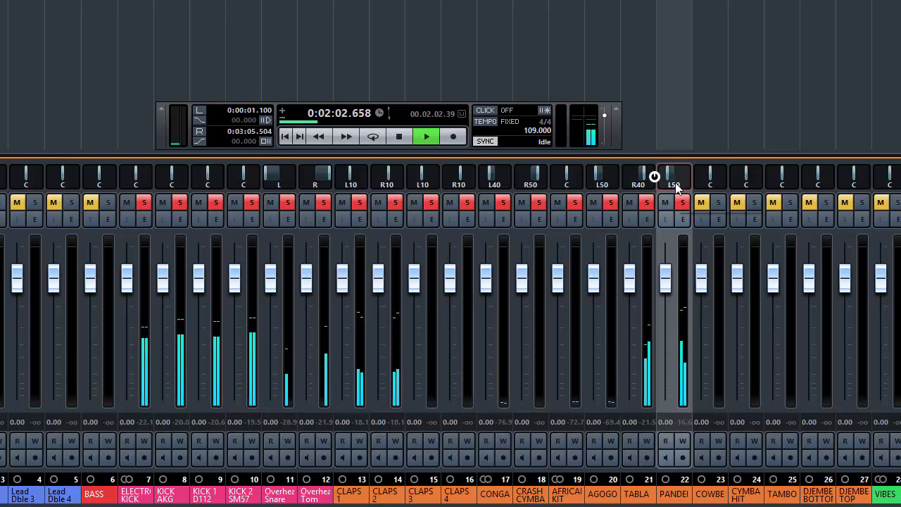
# - Pan the Pandeiro channel to L55
pyautogui.doubleClick(674, 186)
pyautogui.write('-55')
pyautogui.press('Return')
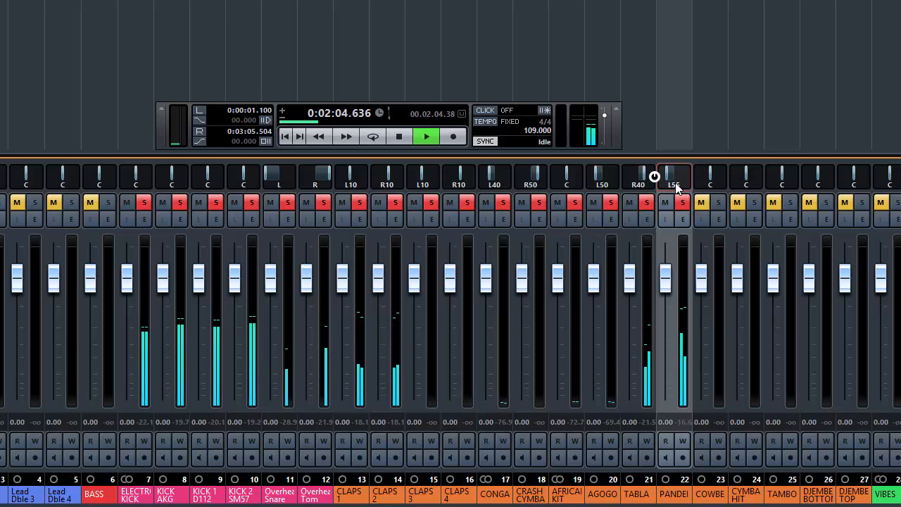
# - Add the Cowbell, Cymbal Hit and Tambo channels to the solo
pyautogui.click(701, 203)
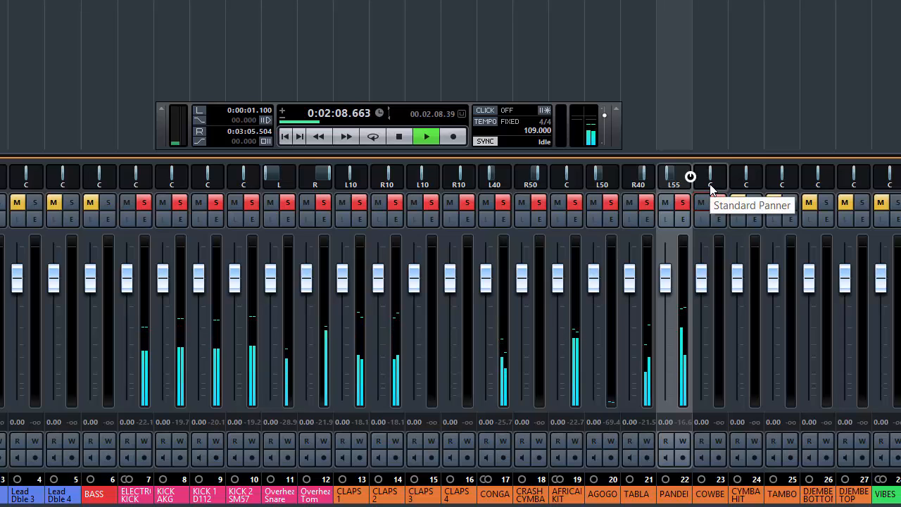
pyautogui.click(737, 202)
pyautogui.click(773, 204)
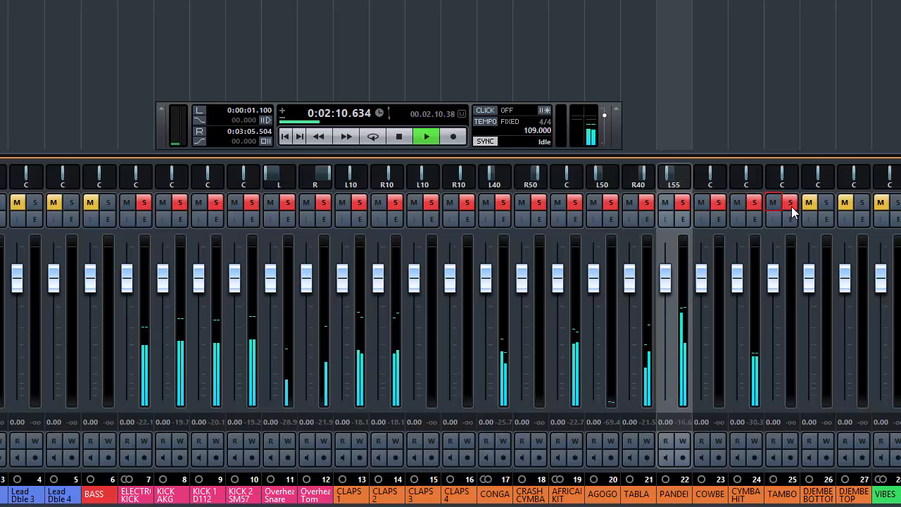
# - Add both Djembe channels to the solo, panning Djembe Bottom hard left and Djembe Top hard right
pyautogui.click(810, 205)
pyautogui.click(848, 206)
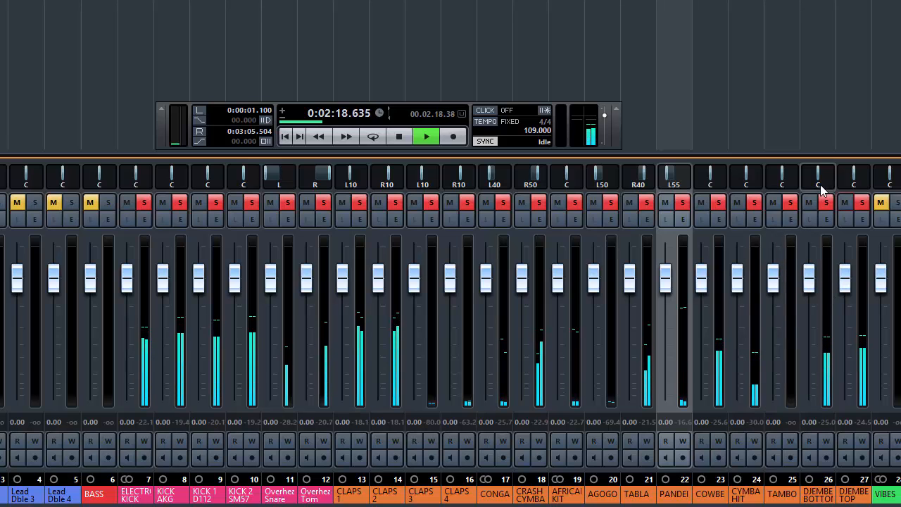
pyautogui.moveTo(819, 179); pyautogui.dragTo(868, 175)
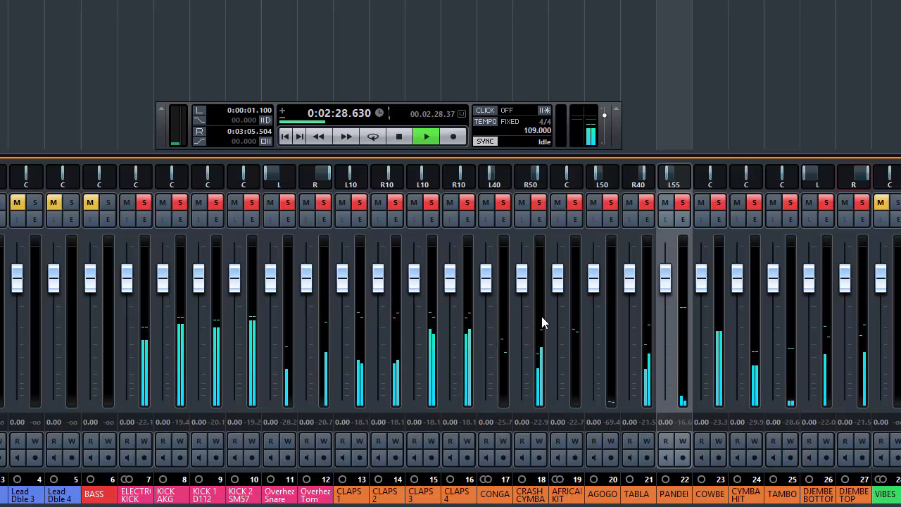
# - Compare the mix with and without the Cowbell channel, and lower its level to about -1.71 dB
pyautogui.click(573, 309)
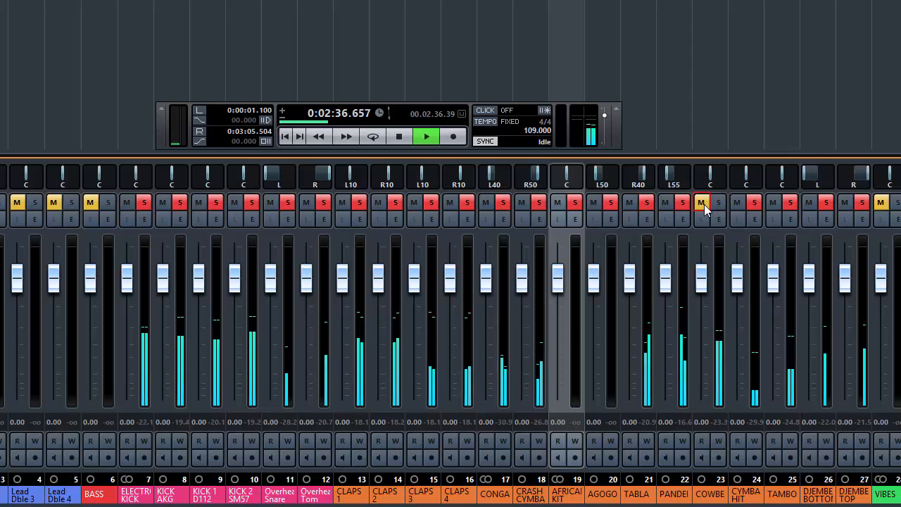
pyautogui.moveTo(702, 294); pyautogui.dragTo(702, 303)
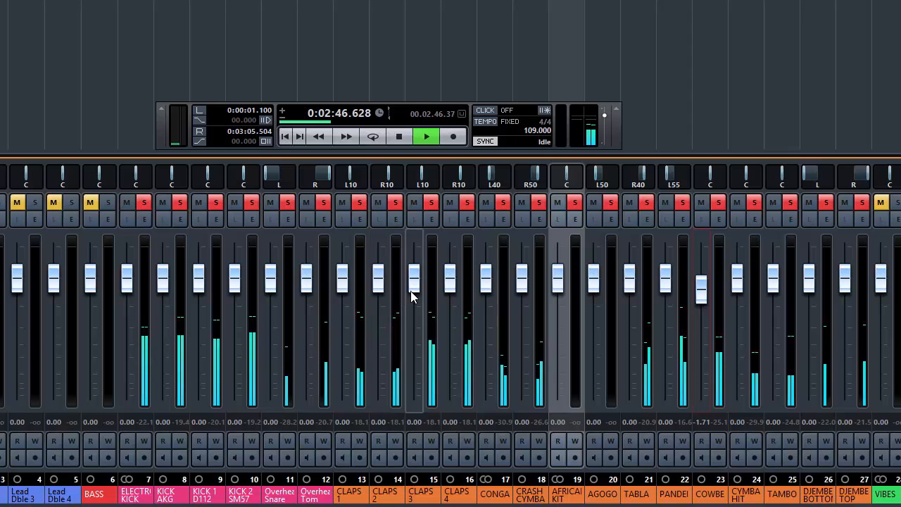
# - Stop playback and review the panning of the four Claps channels as a group
pyautogui.press('space')
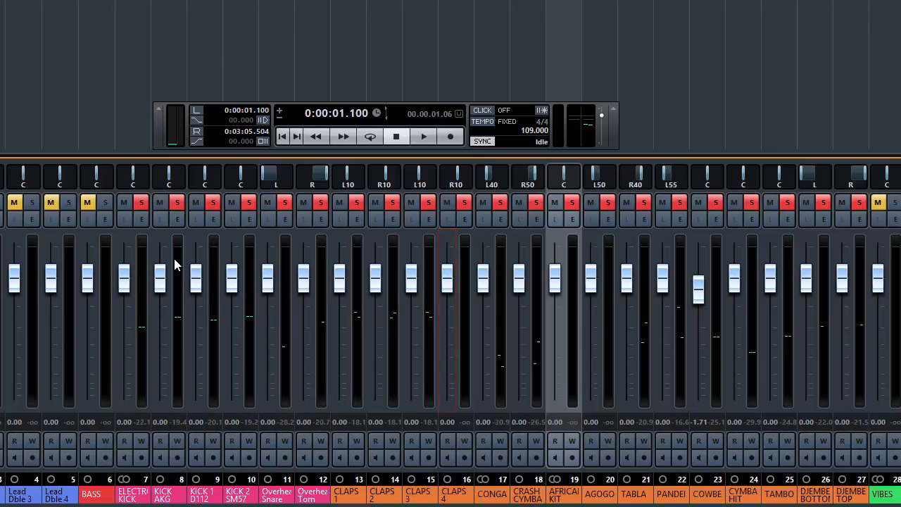
pyautogui.click(355, 318)
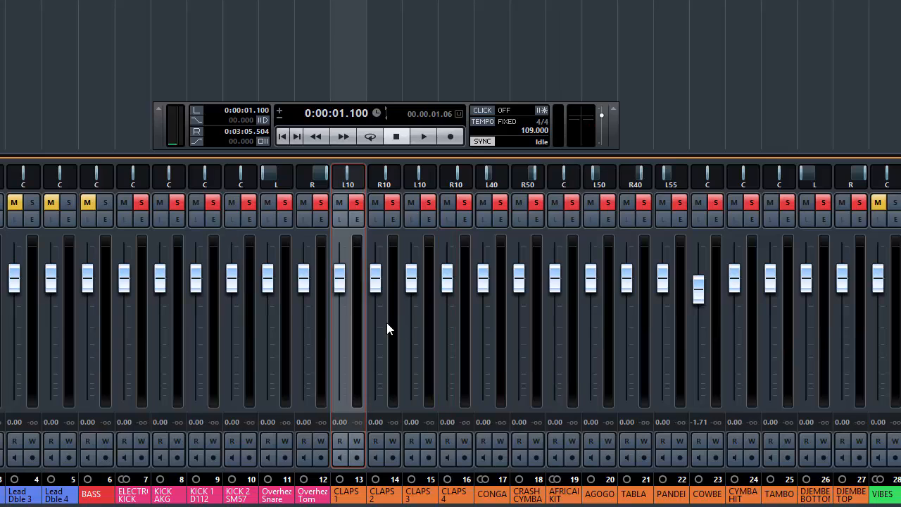
pyautogui.click(389, 320)
pyautogui.click(461, 318)
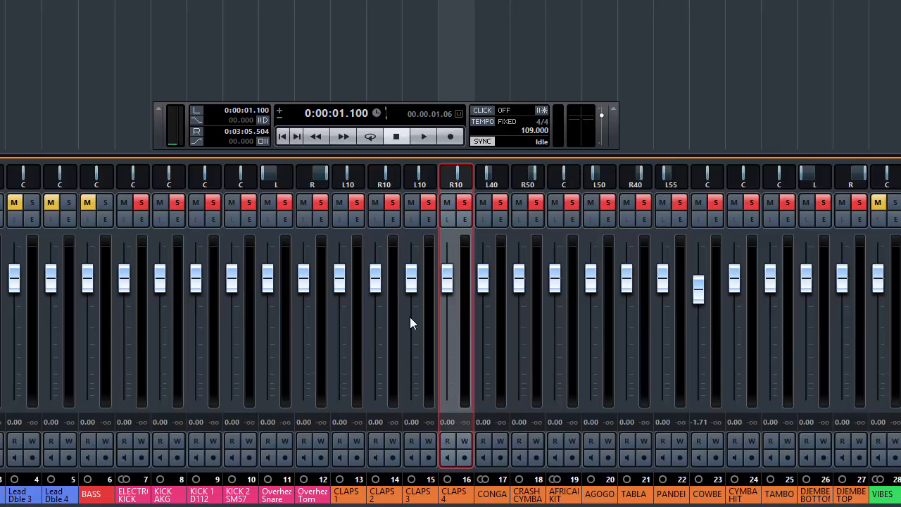
pyautogui.keyDown('shift'); pyautogui.click(354, 307); pyautogui.keyUp('shift')
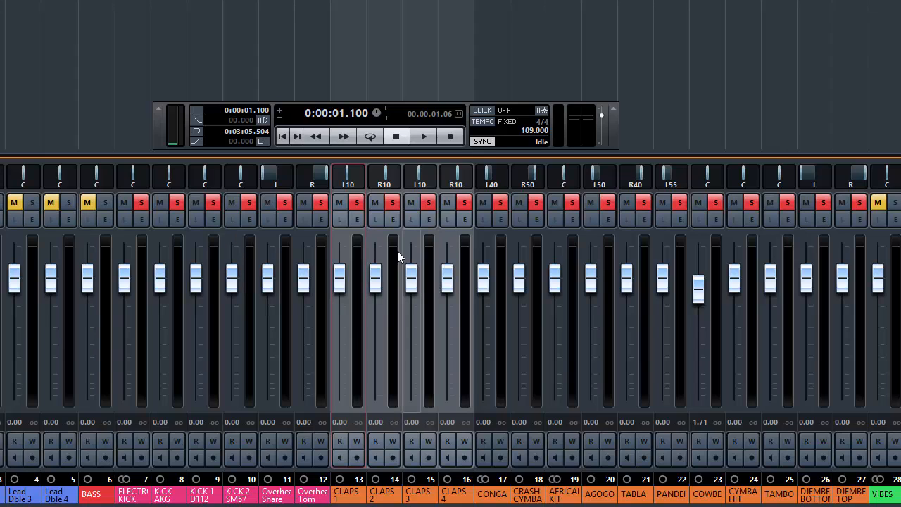
pyautogui.click(388, 204)
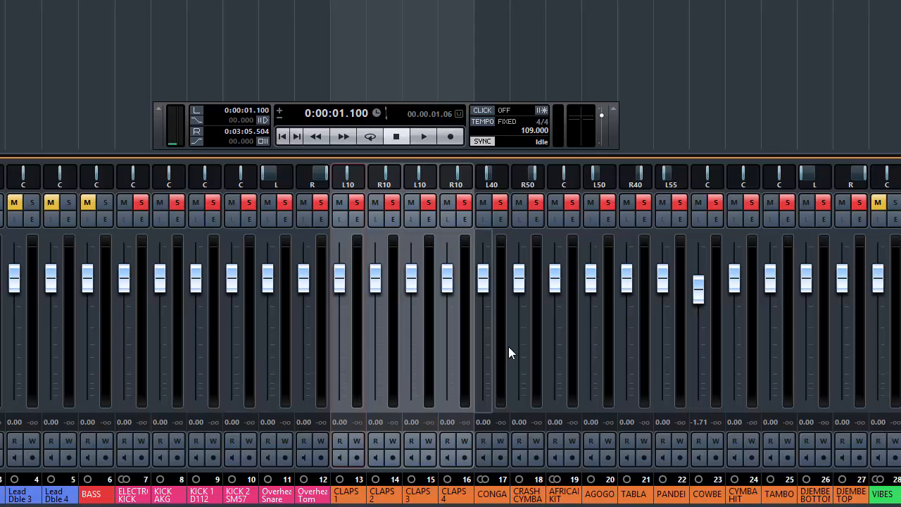
# - Review how the Conga, Tabla, Crash Cymbal, Agogo, Cowbell and Cymbal Hit channels are spread across the stereo field
pyautogui.click(501, 285)
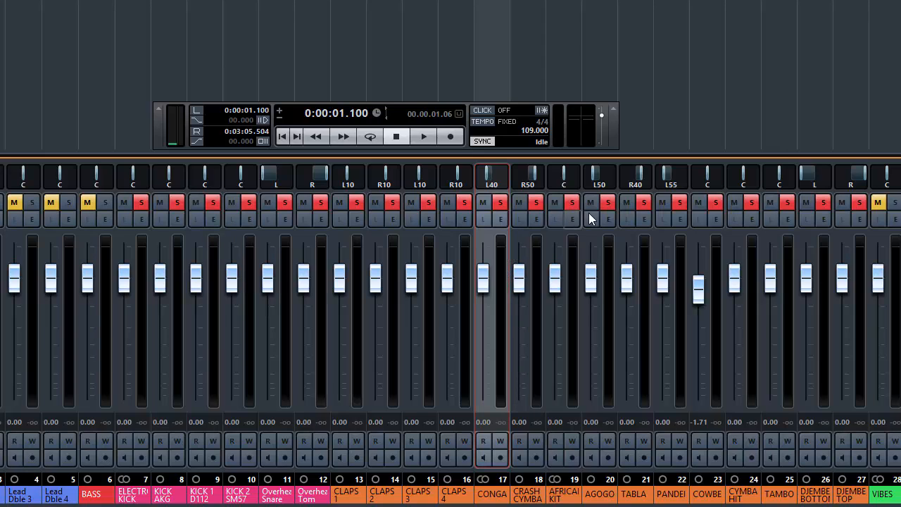
pyautogui.click(644, 260)
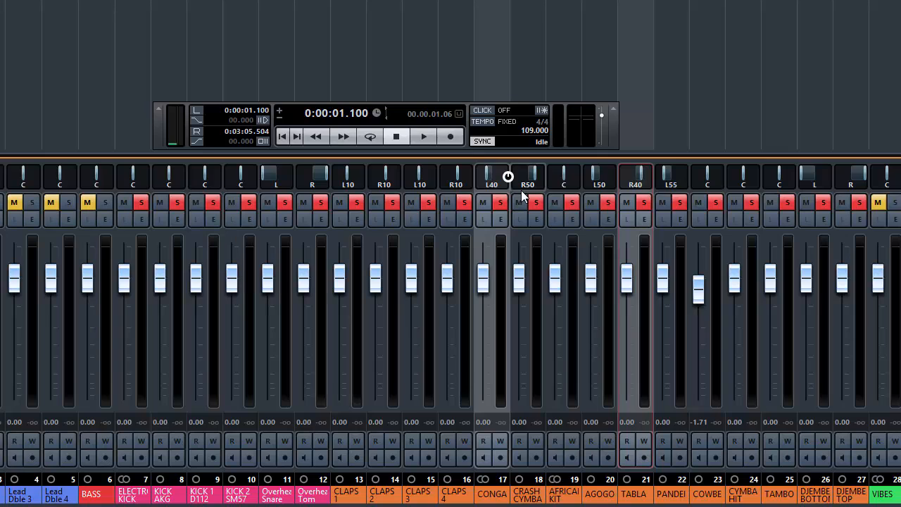
pyautogui.click(533, 274)
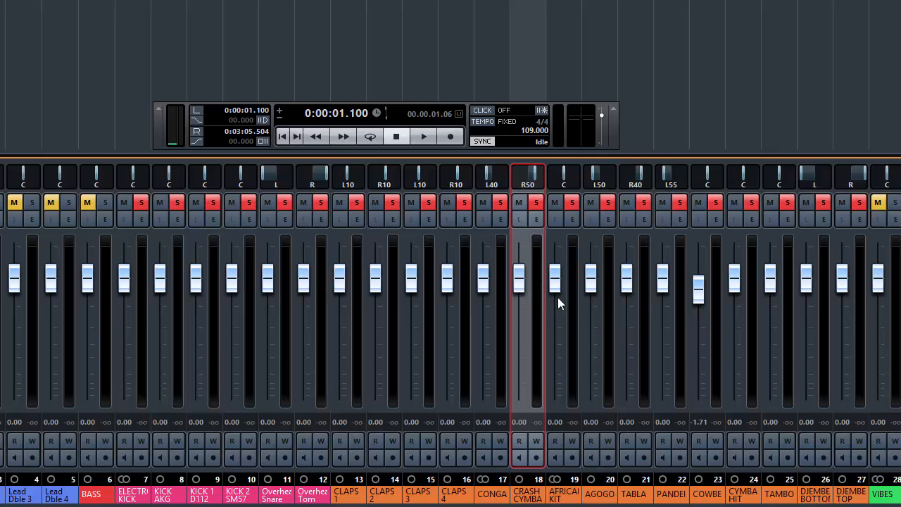
pyautogui.click(607, 294)
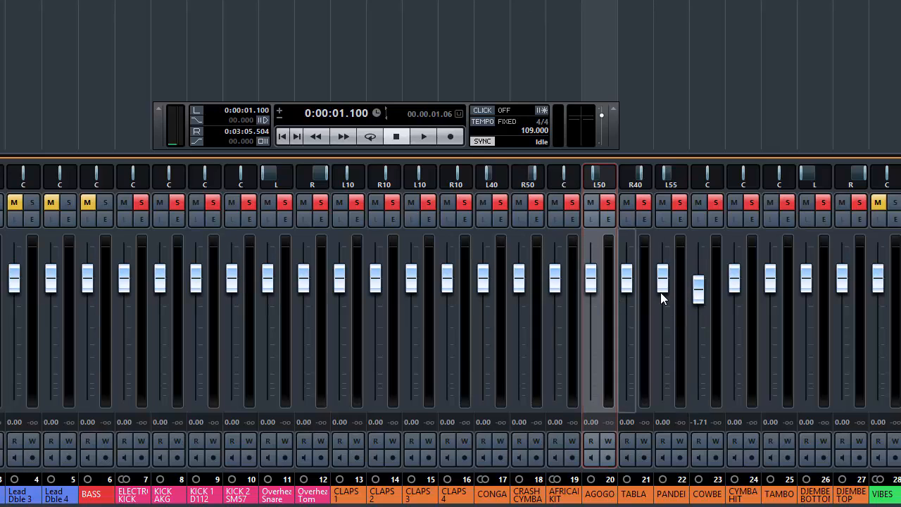
pyautogui.click(716, 293)
pyautogui.click(749, 299)
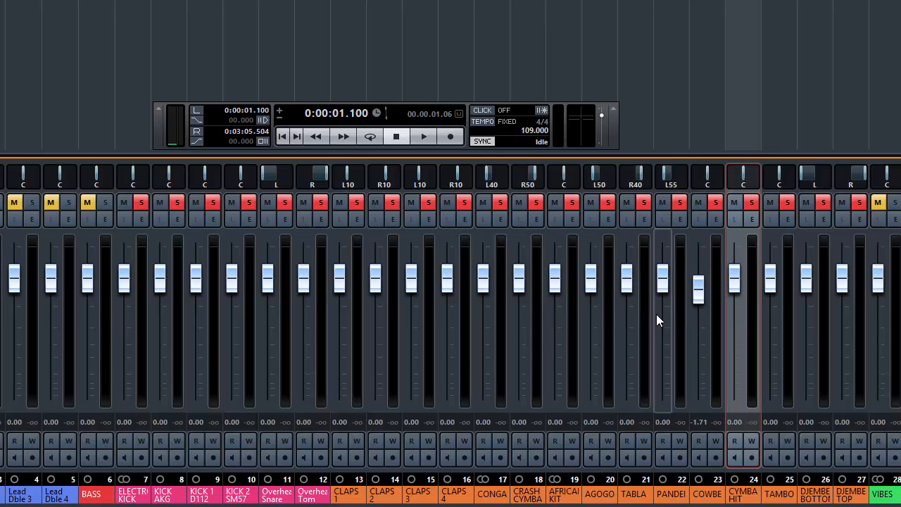
pyautogui.click(607, 283)
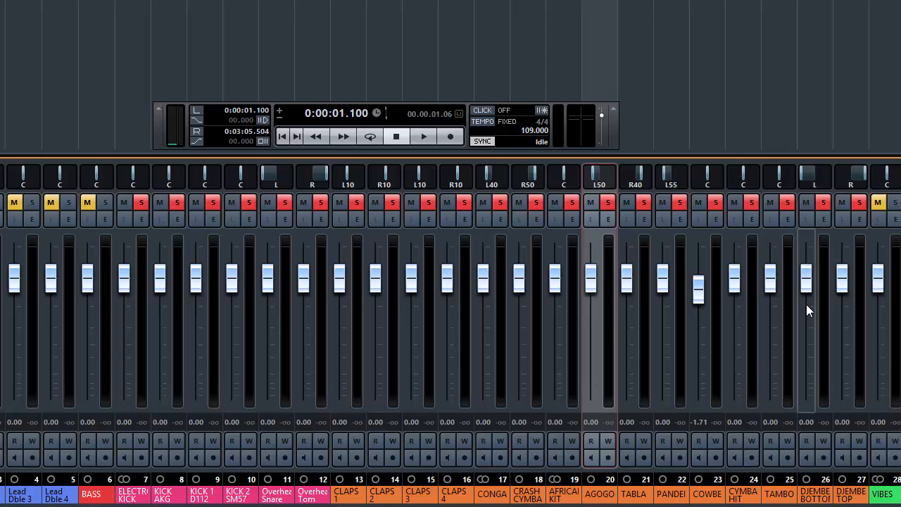
# - Review the panning of the two Djembe channels and the Overhead Snare and Overhead Tom pair
pyautogui.click(821, 294)
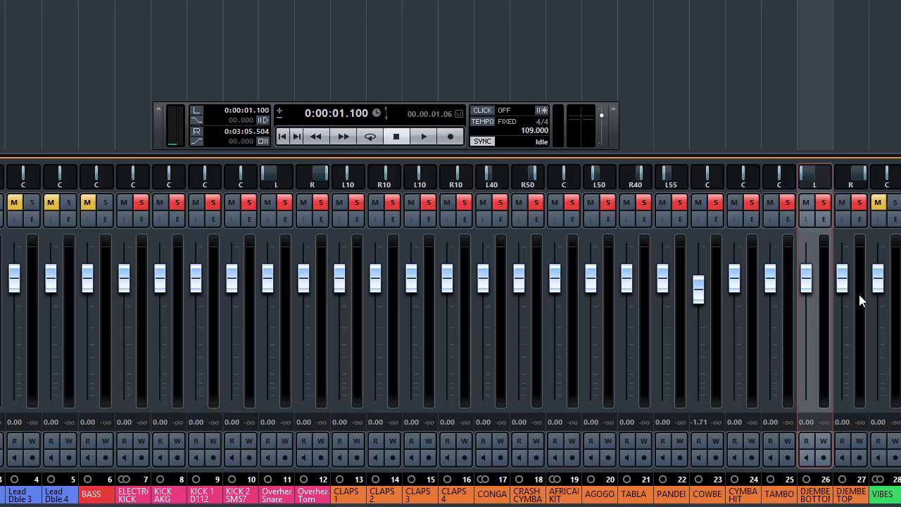
pyautogui.click(857, 294)
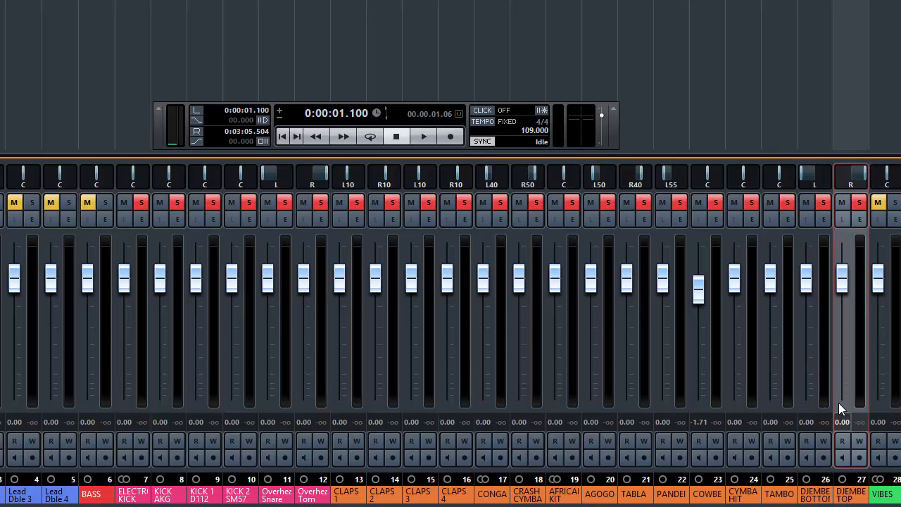
pyautogui.click(825, 379)
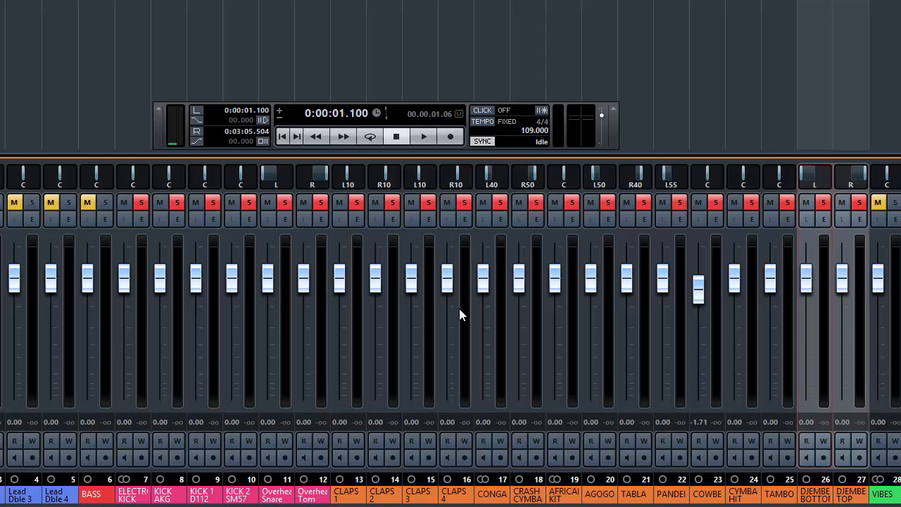
pyautogui.click(282, 254)
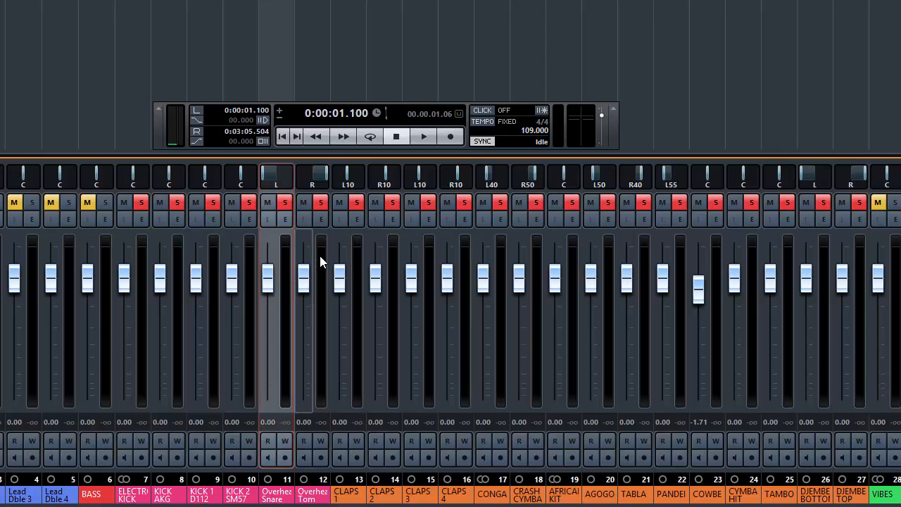
pyautogui.click(322, 257)
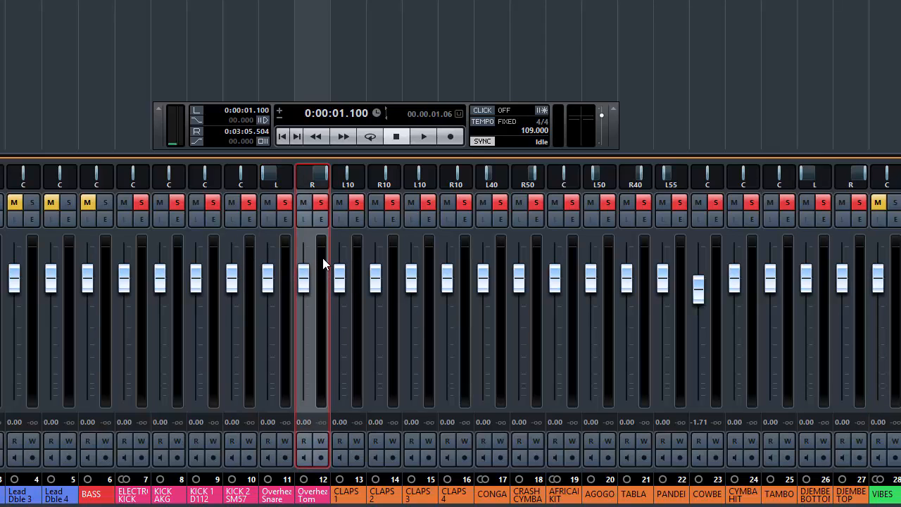
pyautogui.click(283, 255)
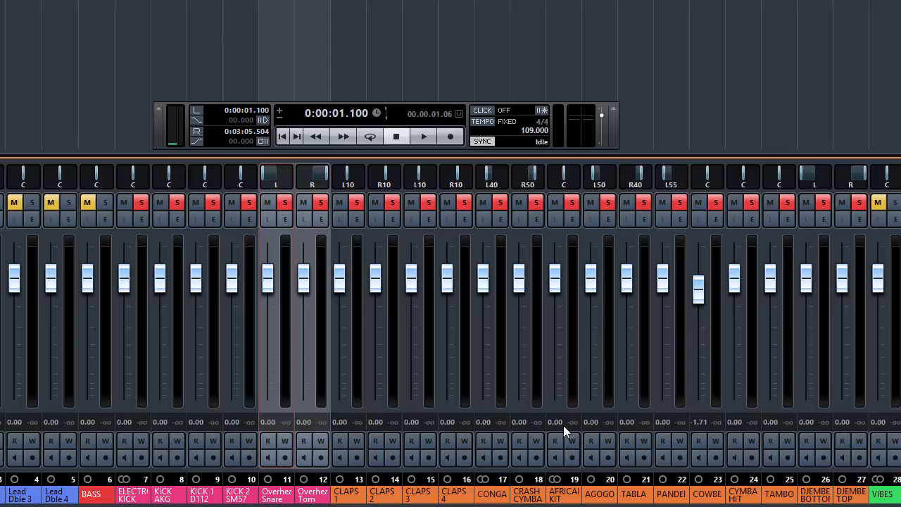
# - Clear the solo state from all soloed channels in the mixer
pyautogui.hscroll(5, 450, 316)
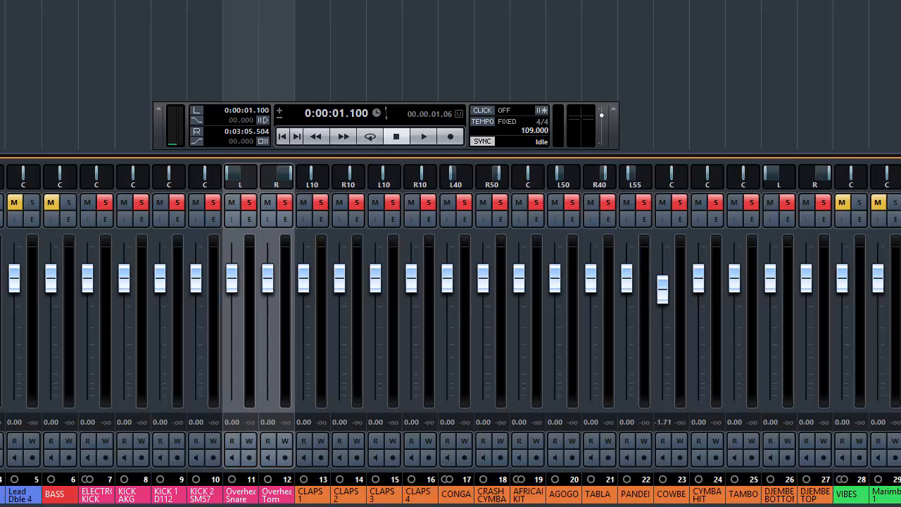
pyautogui.hscroll(2, 450, 317)
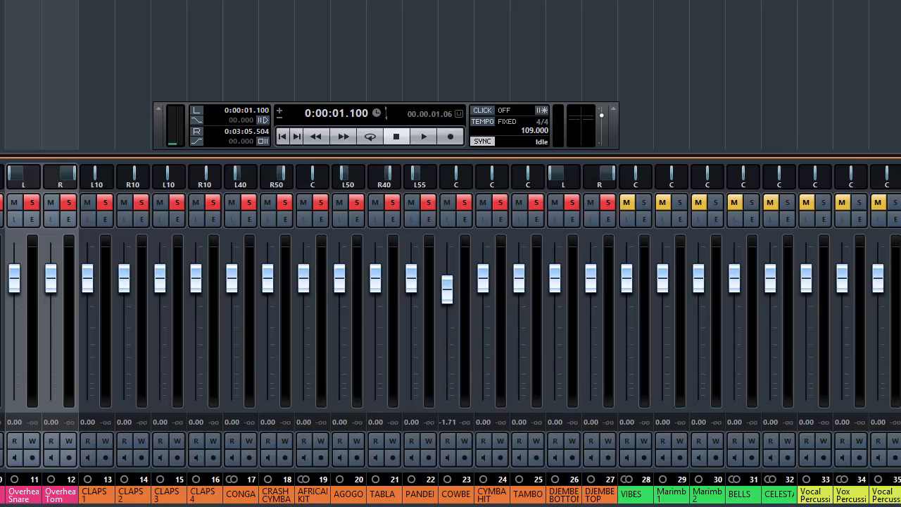
pyautogui.hscroll(5, 450, 317)
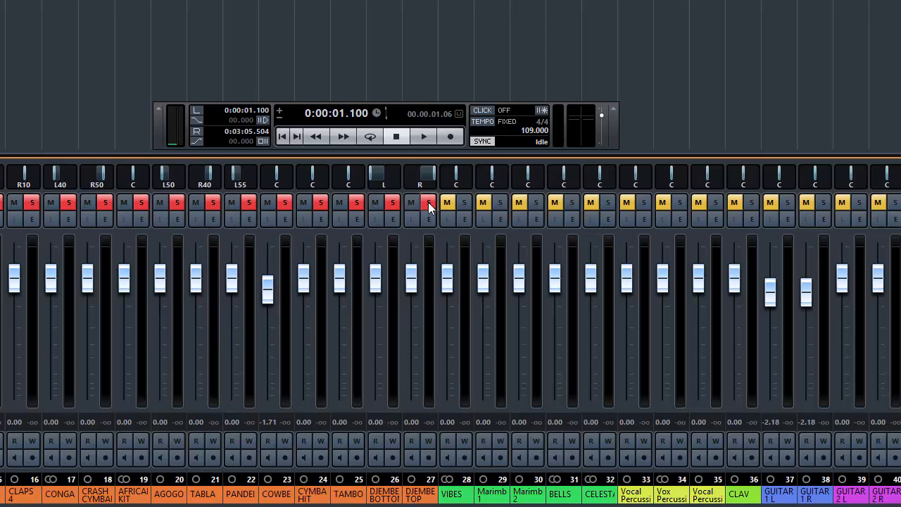
pyautogui.press('s')
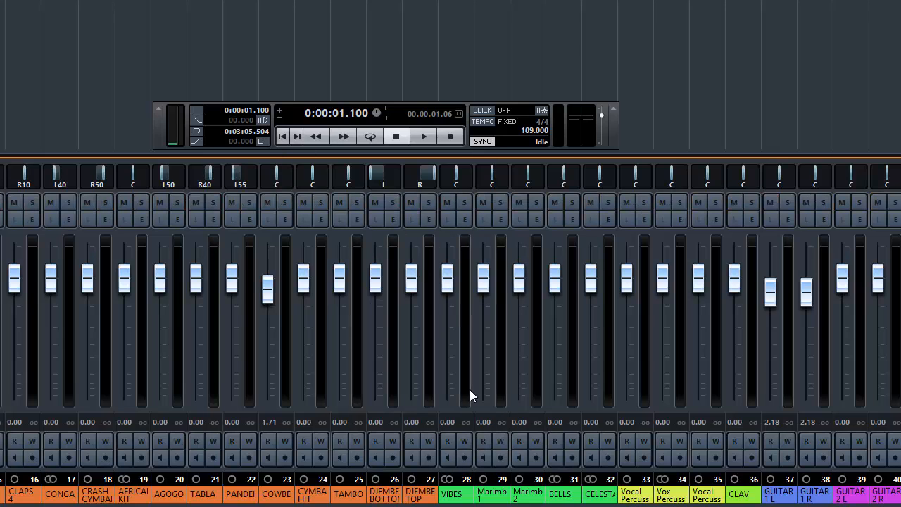
# - Play the full mix from the beginning and select the Vocal Percussion channel 33
pyautogui.hscroll(4, 460, 271)
pyautogui.press('space')
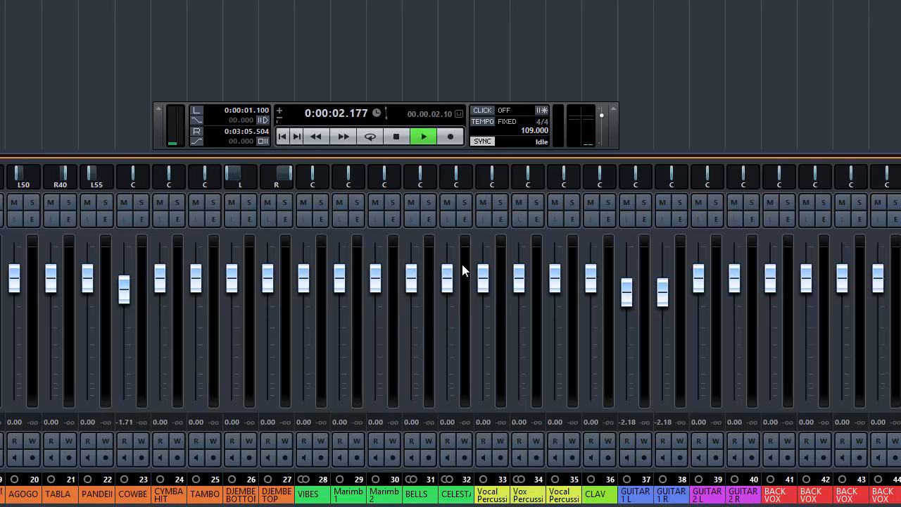
pyautogui.hscroll(-5, 450, 317)
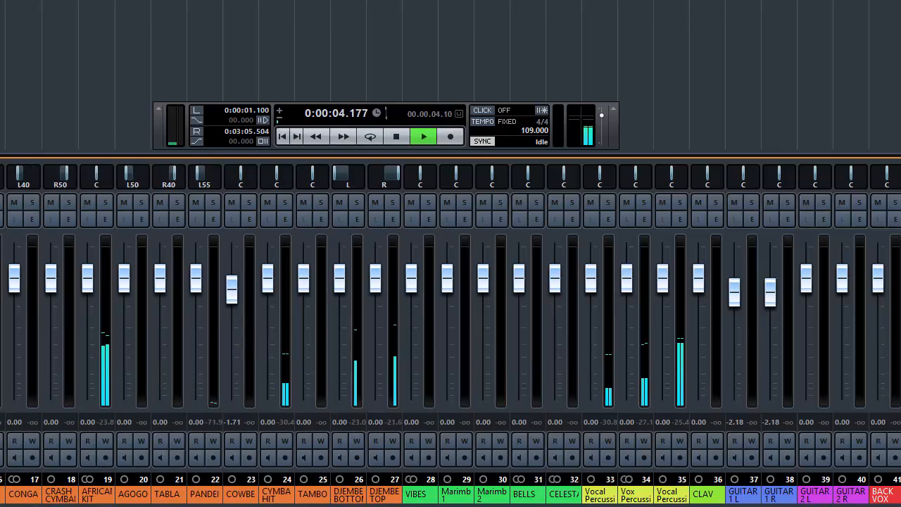
pyautogui.hscroll(1, 453, 371)
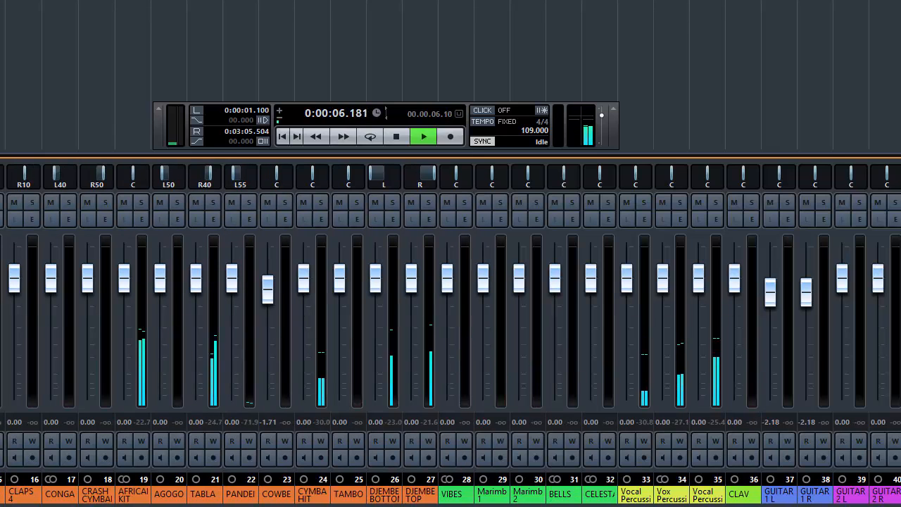
pyautogui.click(466, 350)
pyautogui.click(644, 344)
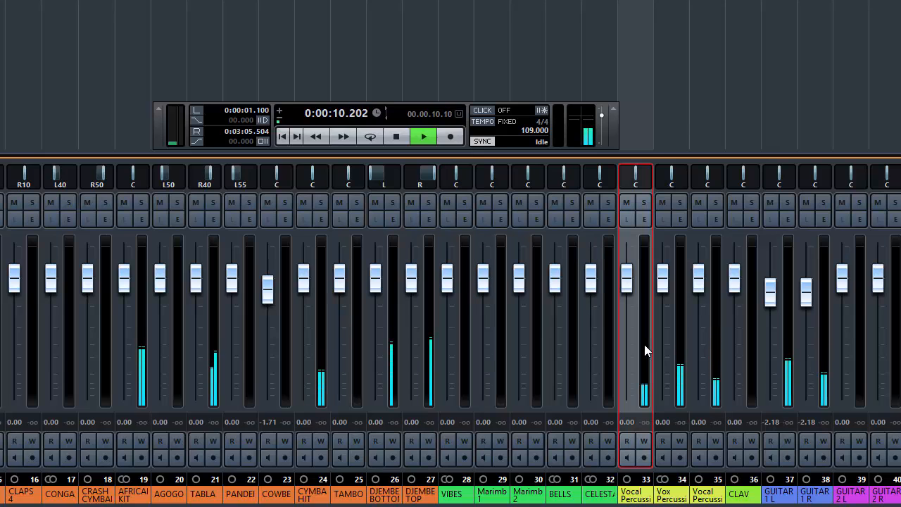
# - Audition Vocal Percussion channel 33 and Vox Percussion channel 34 in solo, separately and together, and return to the full mix
pyautogui.click(643, 203)
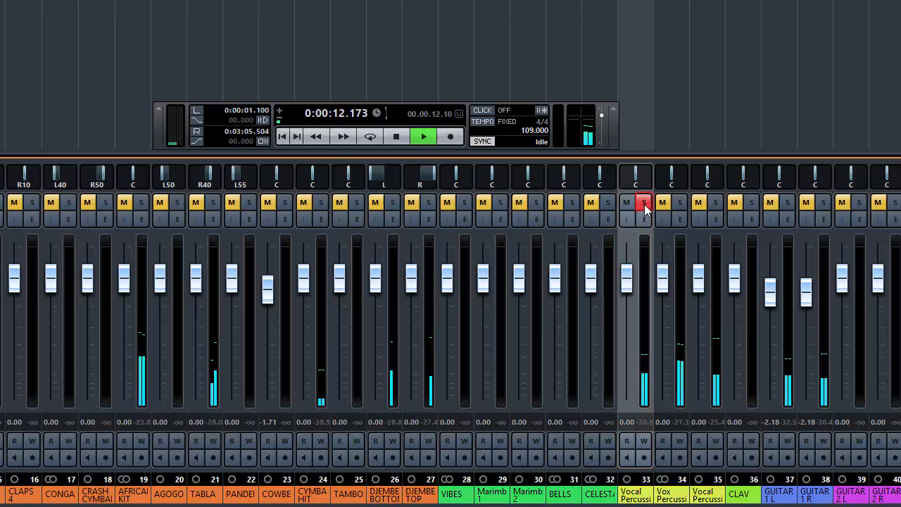
pyautogui.click(644, 203)
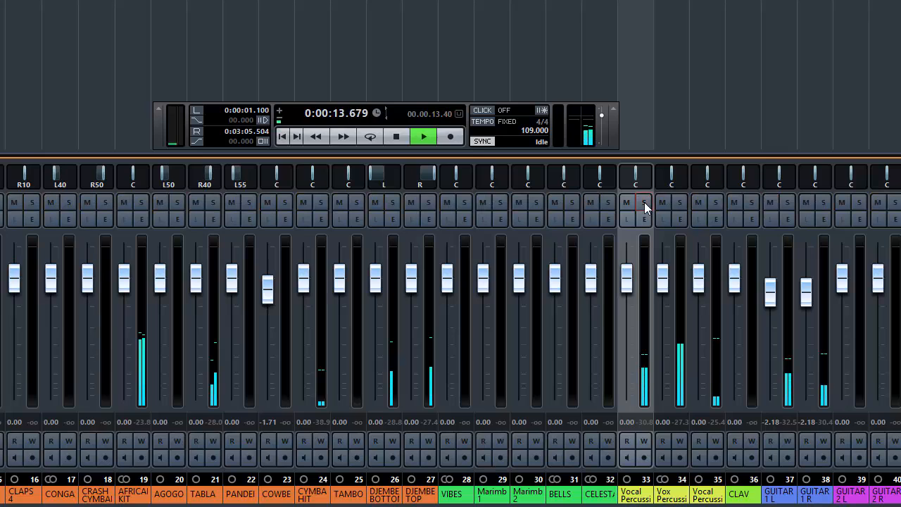
pyautogui.click(680, 203)
pyautogui.click(680, 202)
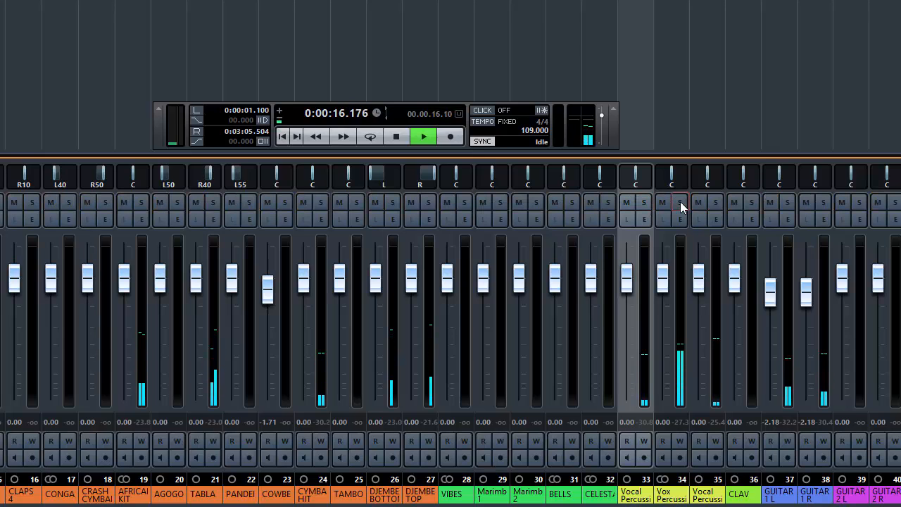
pyautogui.click(643, 203)
pyautogui.click(679, 203)
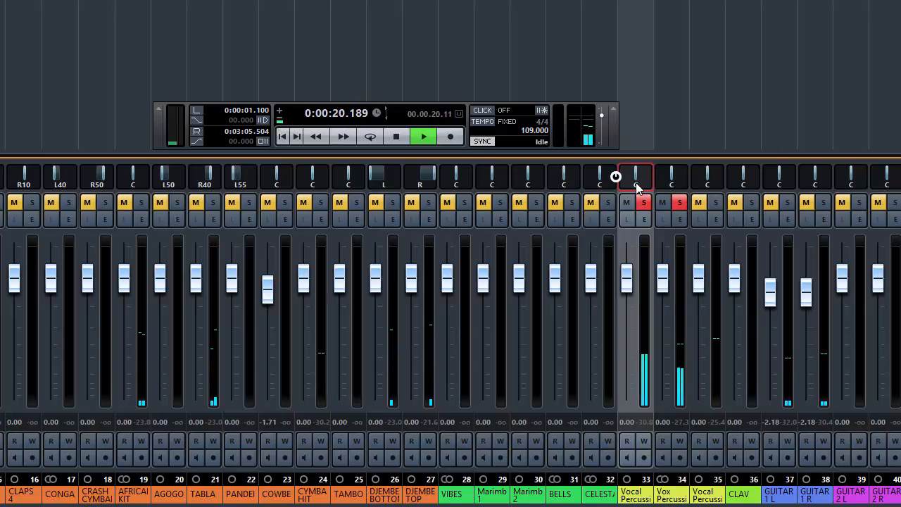
pyautogui.click(643, 202)
pyautogui.click(679, 202)
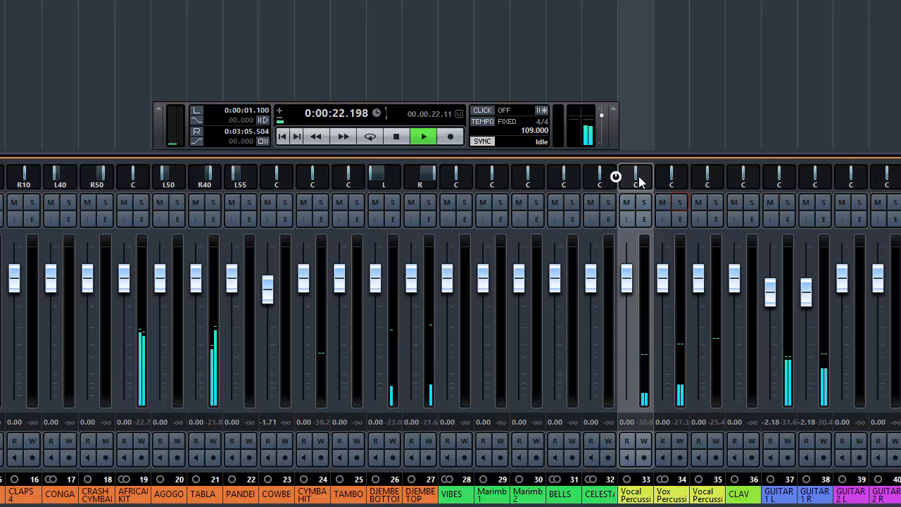
# - Pan the Vocal Percussion channel 33 to L25
pyautogui.doubleClick(635, 185)
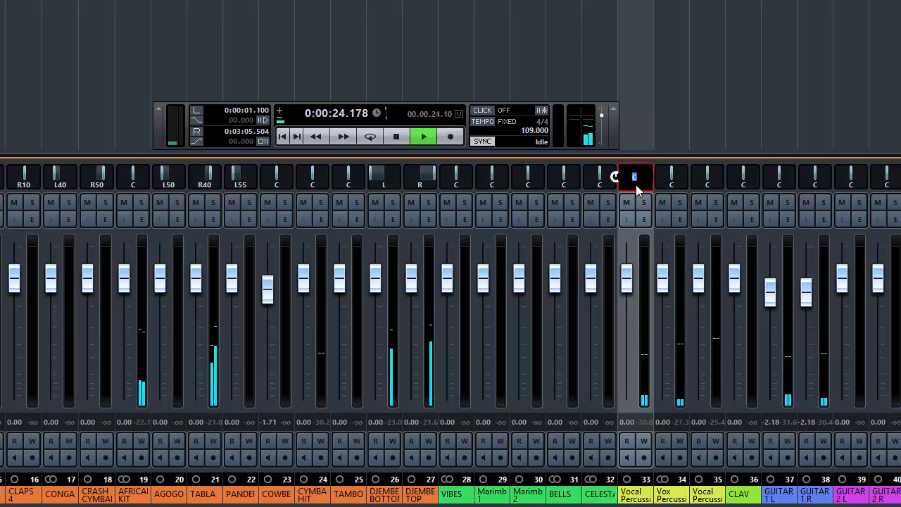
pyautogui.write('-25')
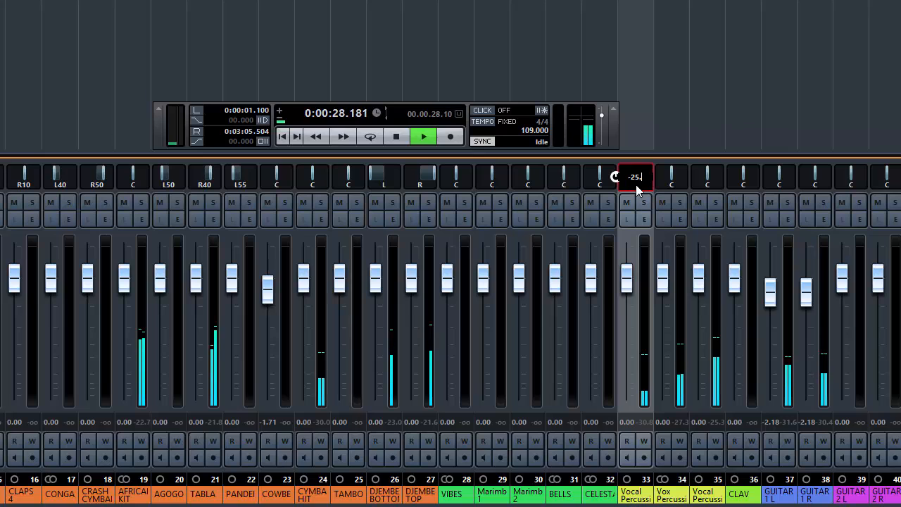
pyautogui.press('Return')
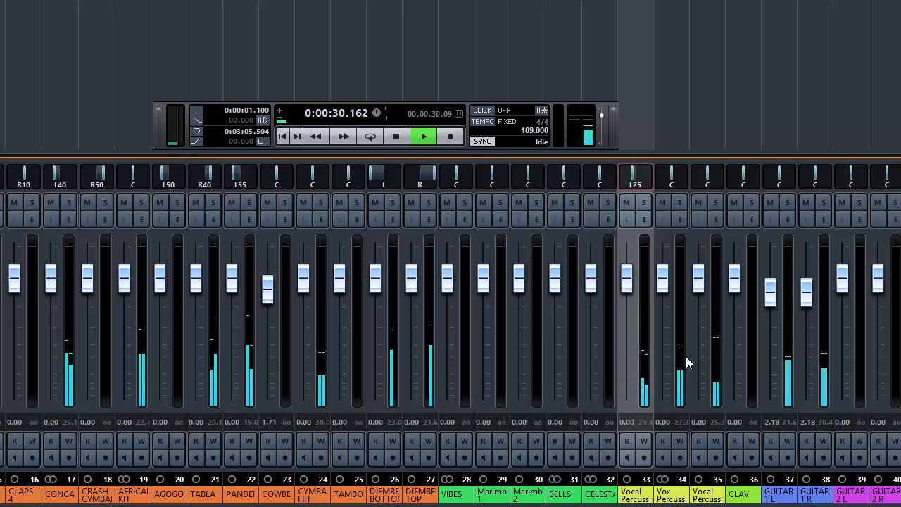
# - Pan the Vocal Percussion channel 35 to R25
pyautogui.click(678, 351)
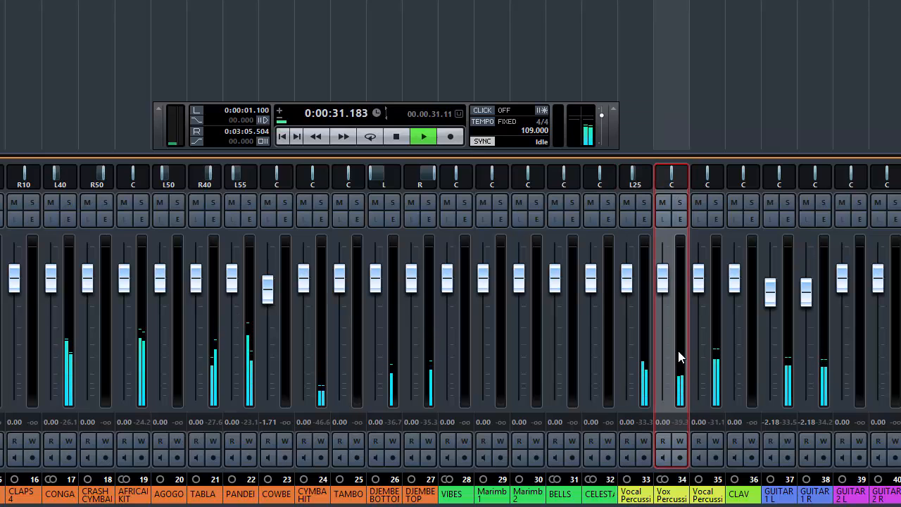
pyautogui.click(715, 389)
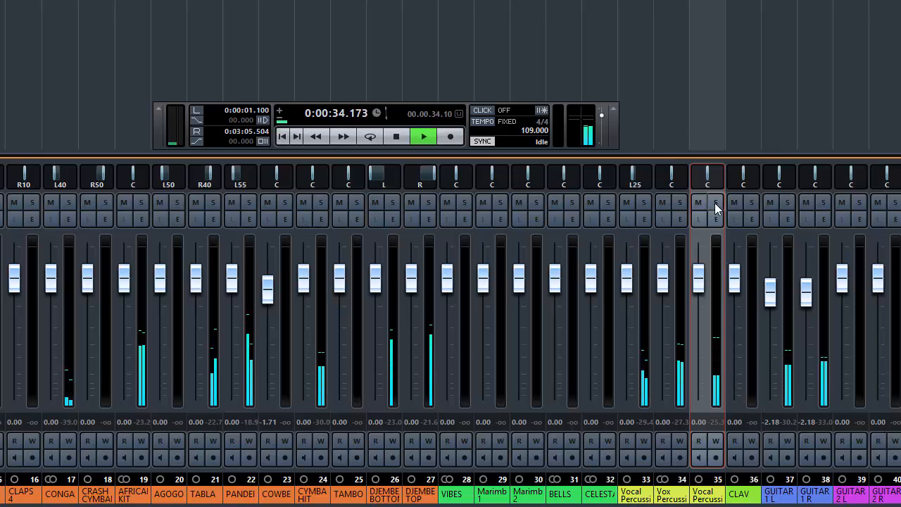
pyautogui.doubleClick(710, 186)
pyautogui.write('r25')
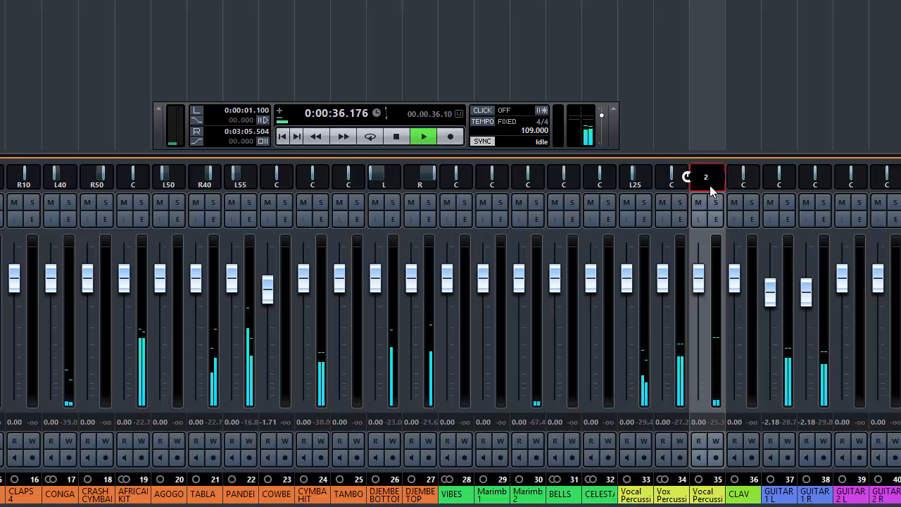
pyautogui.press('Return')
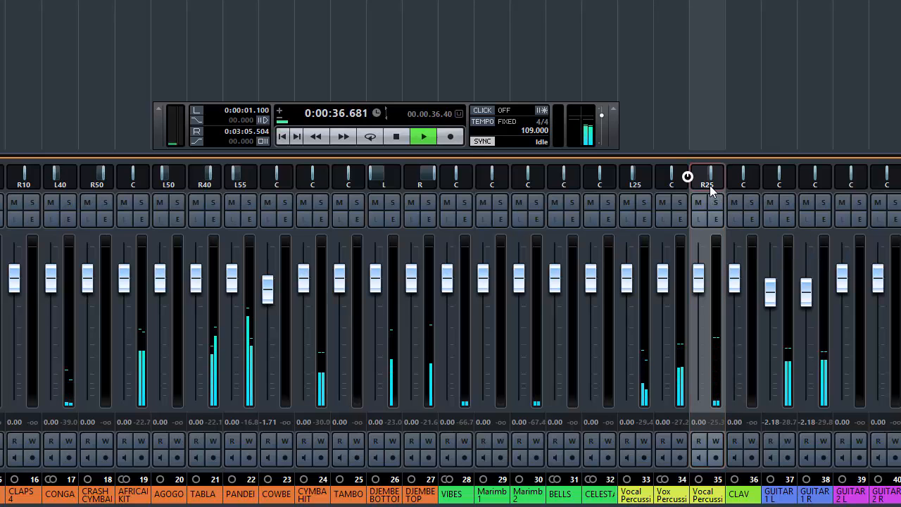
# - Pan the first guitar pair wide, with Guitar 1 L at L75 and Guitar 1 R at R75
pyautogui.click(787, 316)
pyautogui.doubleClick(779, 180)
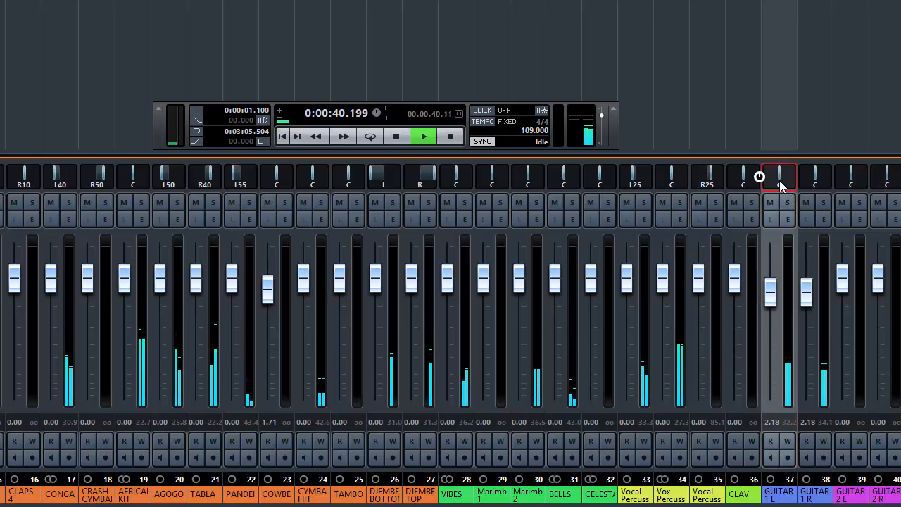
pyautogui.write('-75')
pyautogui.press('Return')
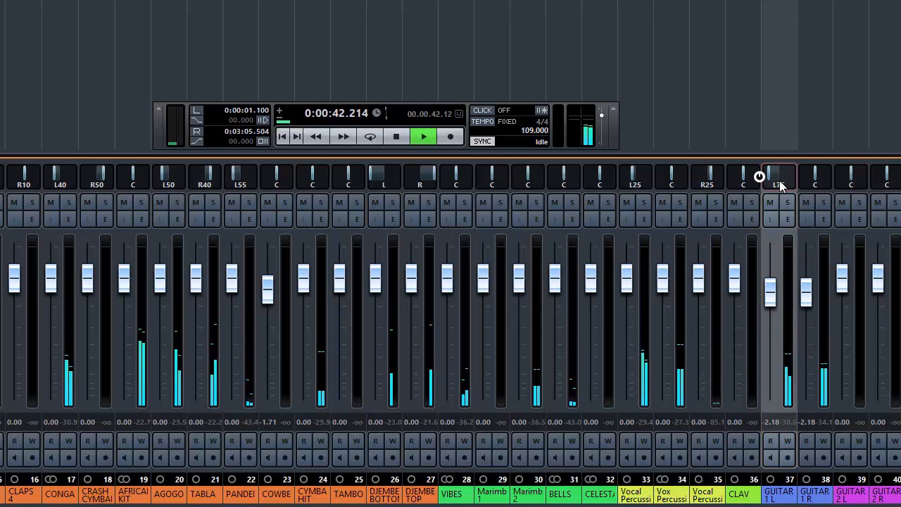
pyautogui.doubleClick(814, 180)
pyautogui.write('75')
pyautogui.press('Return')
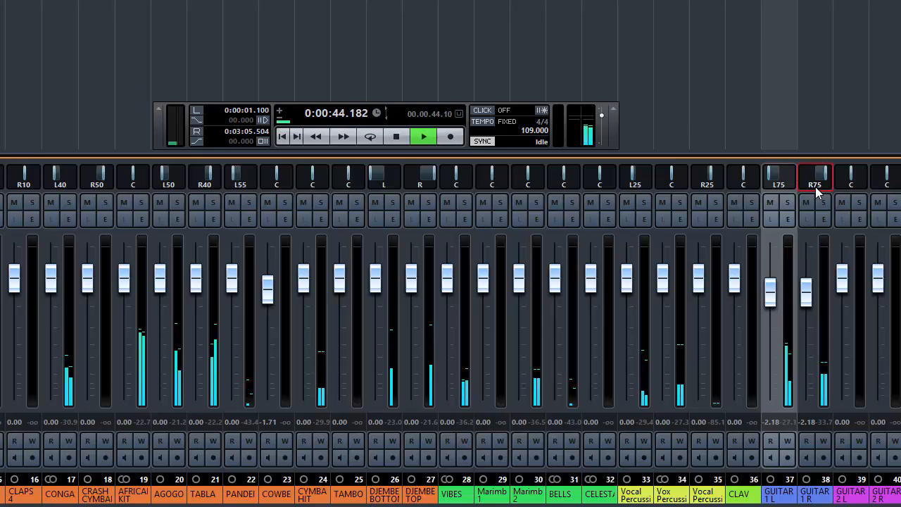
# - Pan the second guitar pair, with Guitar 2 L at L60 and Guitar 2 R at R60
pyautogui.click(856, 263)
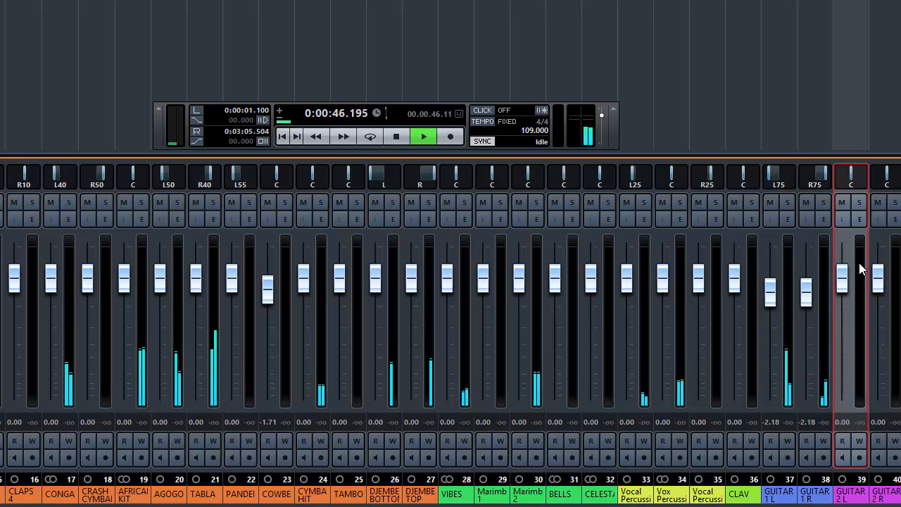
pyautogui.doubleClick(851, 182)
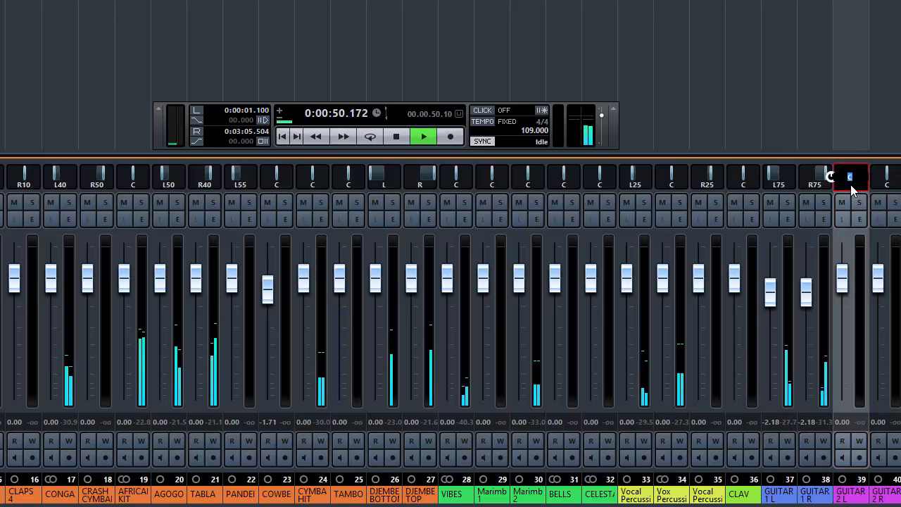
pyautogui.press('BackSpace')
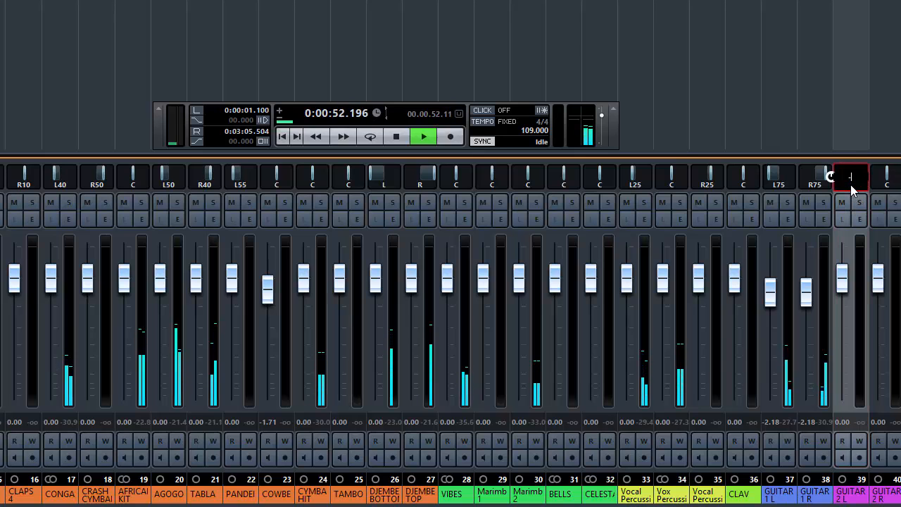
pyautogui.press('Return')
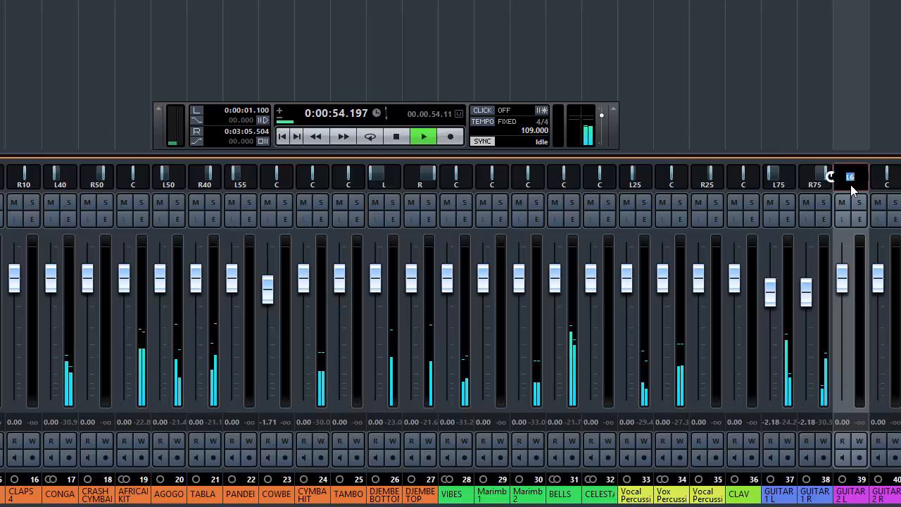
pyautogui.write('-60')
pyautogui.press('Return')
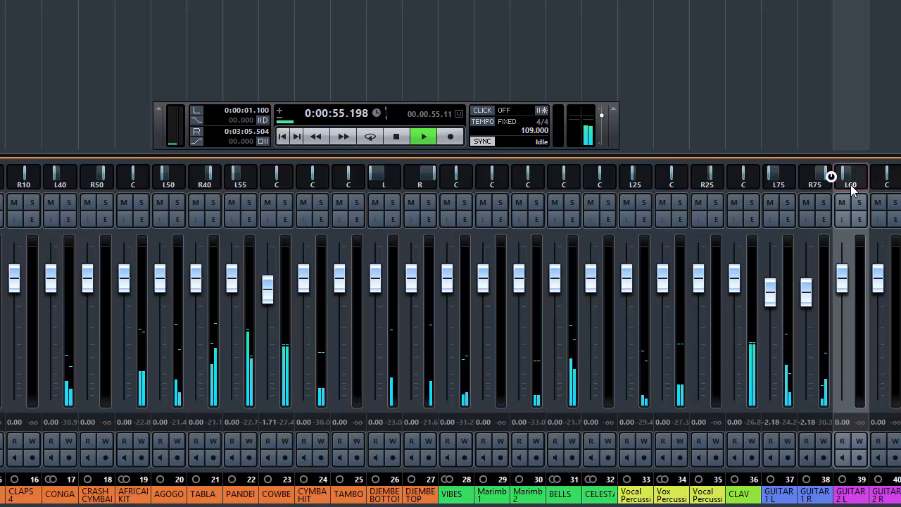
pyautogui.doubleClick(889, 185)
pyautogui.write('60')
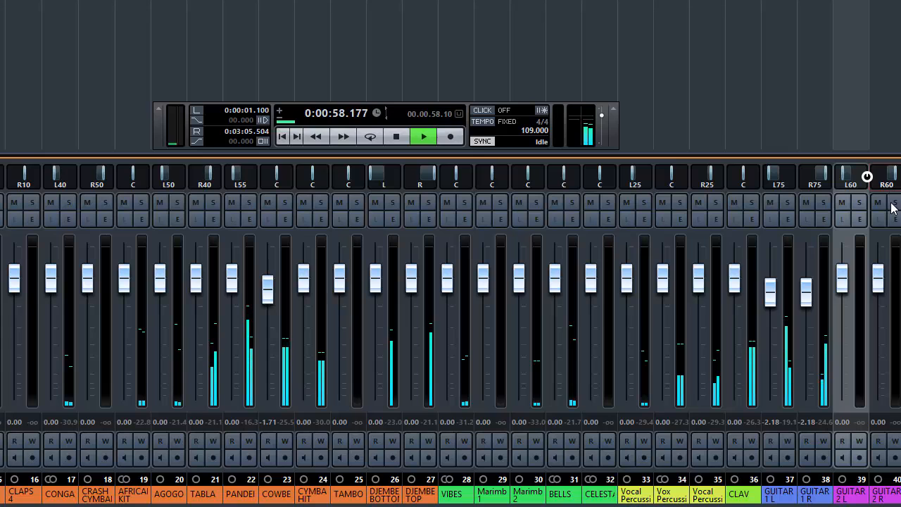
pyautogui.press('Return')
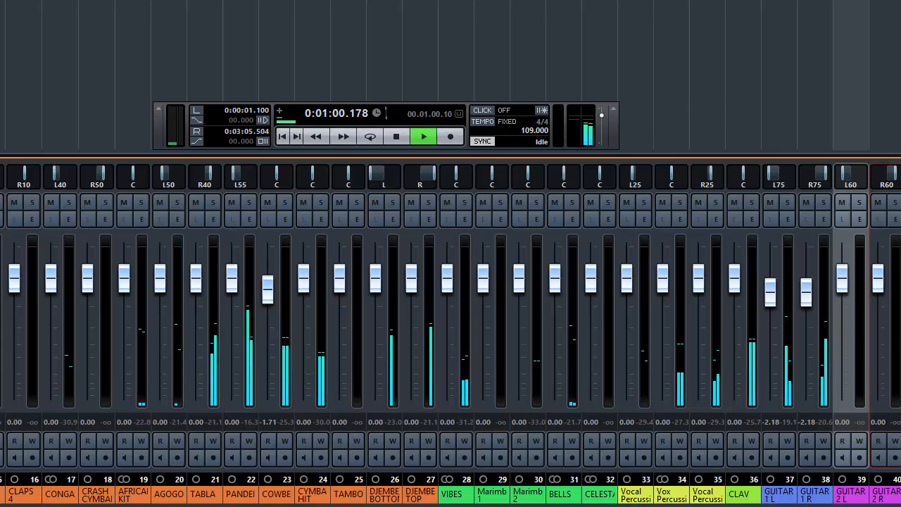
# - Pan Back Vox channel 41 to L40 and Back Vox channel 42 to R40
pyautogui.hscroll(7, 801, 497)
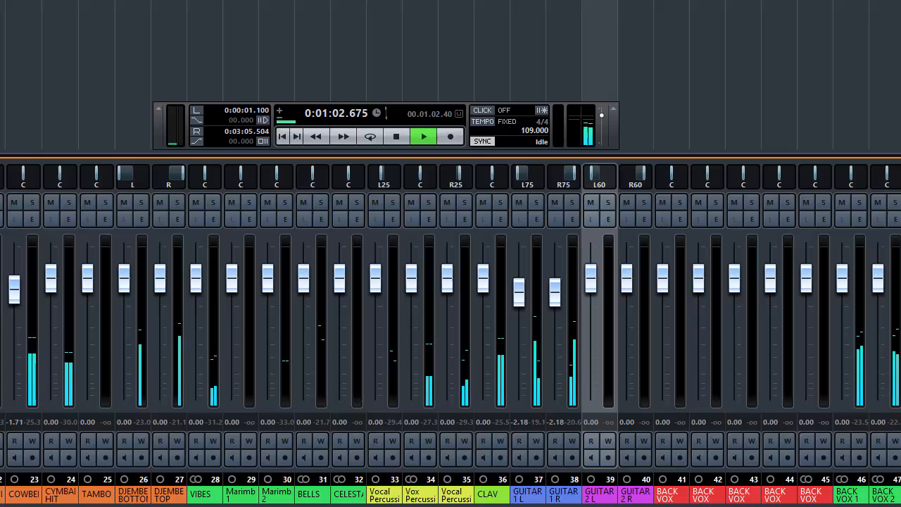
pyautogui.click(679, 346)
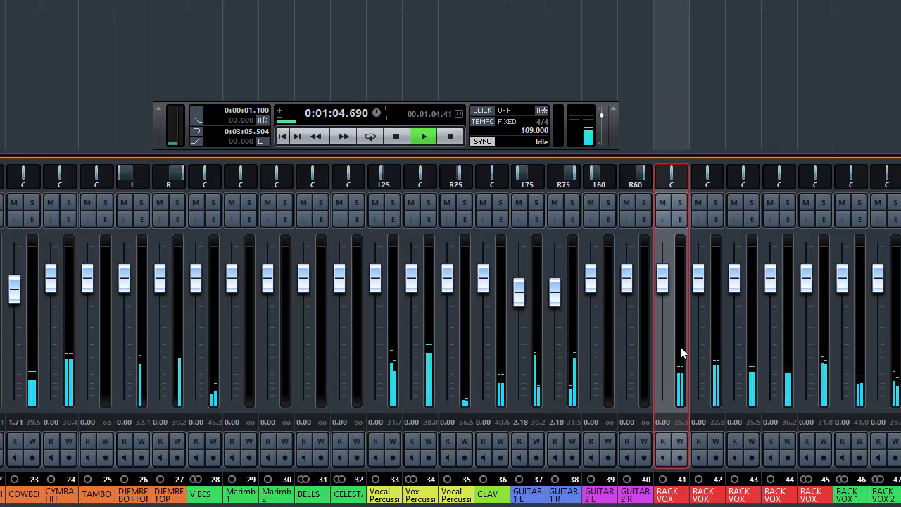
pyautogui.doubleClick(671, 184)
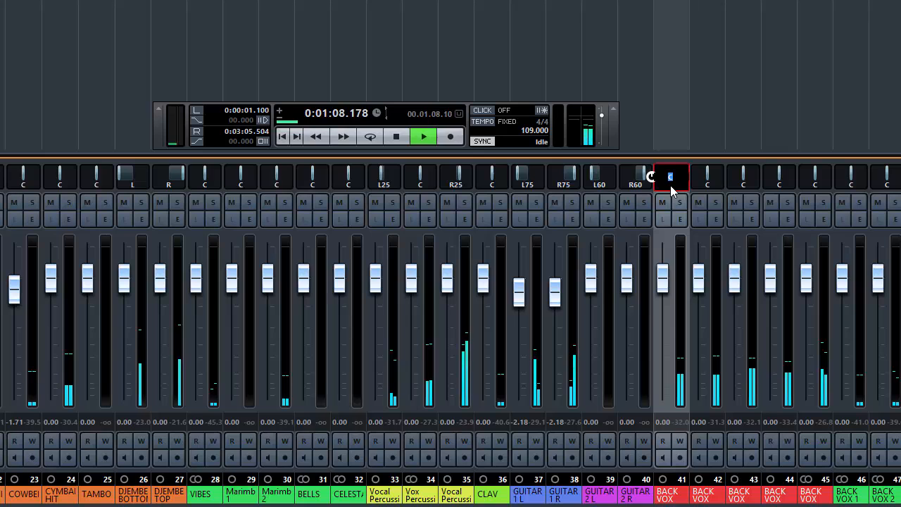
pyautogui.write('L40')
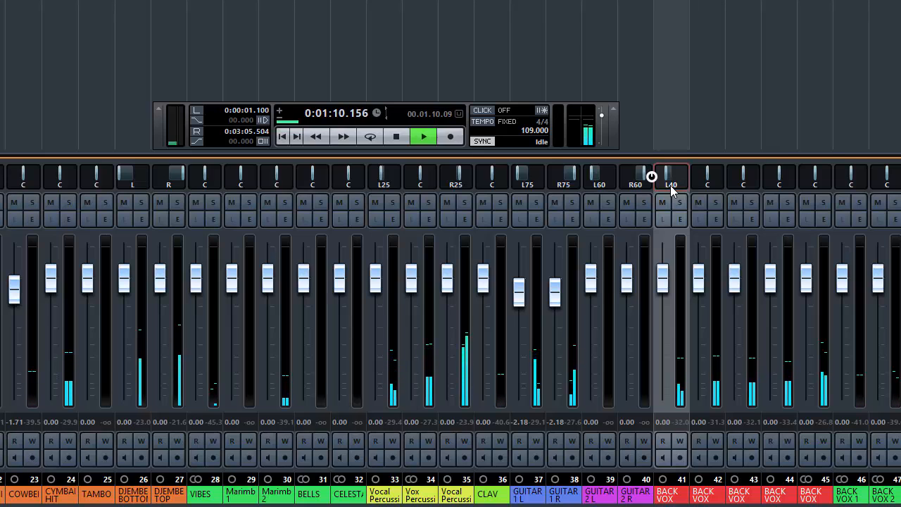
pyautogui.press('Return')
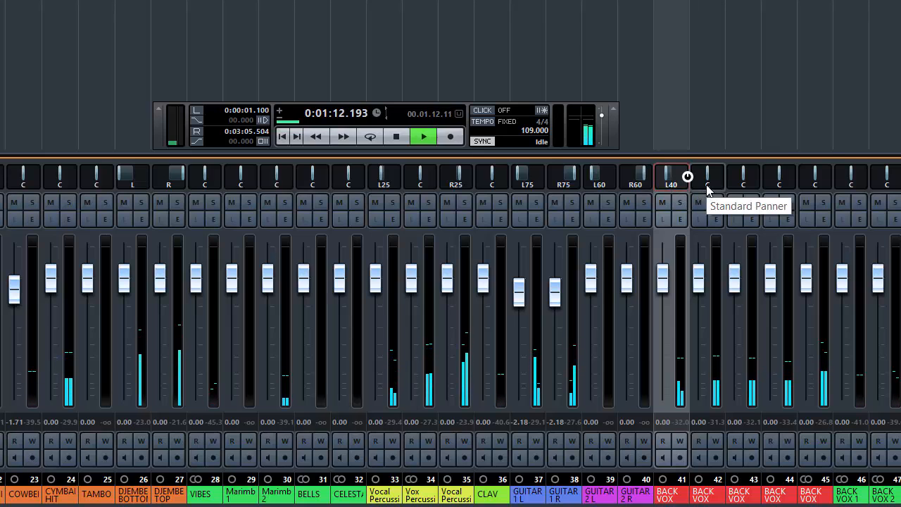
pyautogui.doubleClick(705, 184)
pyautogui.write('4')
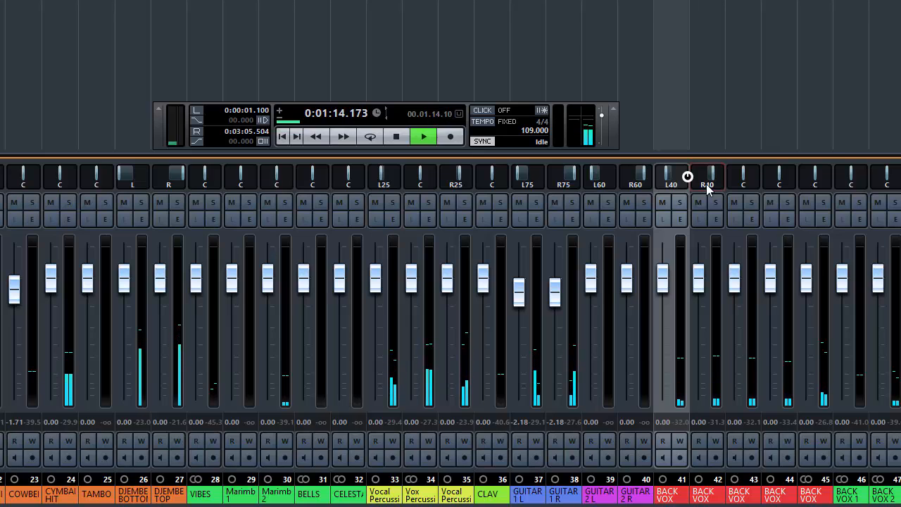
pyautogui.write('0')
pyautogui.press('Return')
# - Pan Back Vox channel 43 to L30 and channel 44 to R30, and select Back Vox channels 41 to 44 together
pyautogui.doubleClick(744, 185)
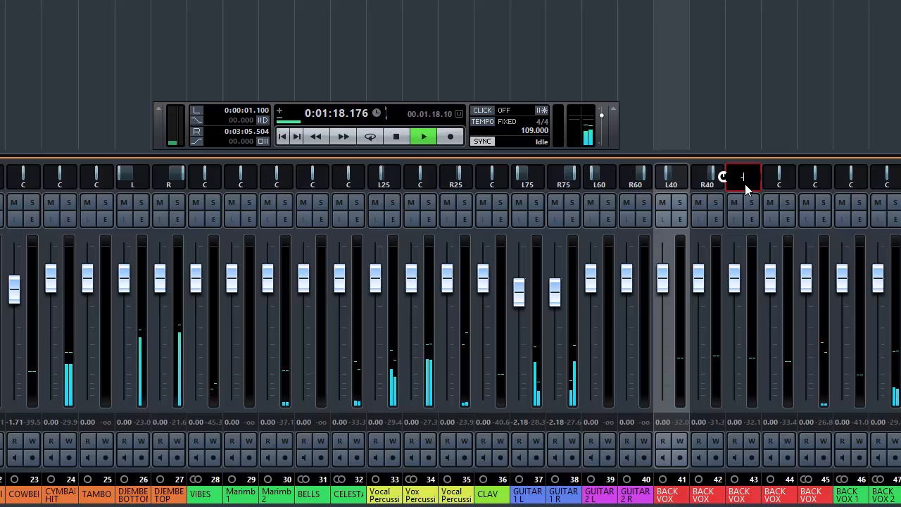
pyautogui.press('Return')
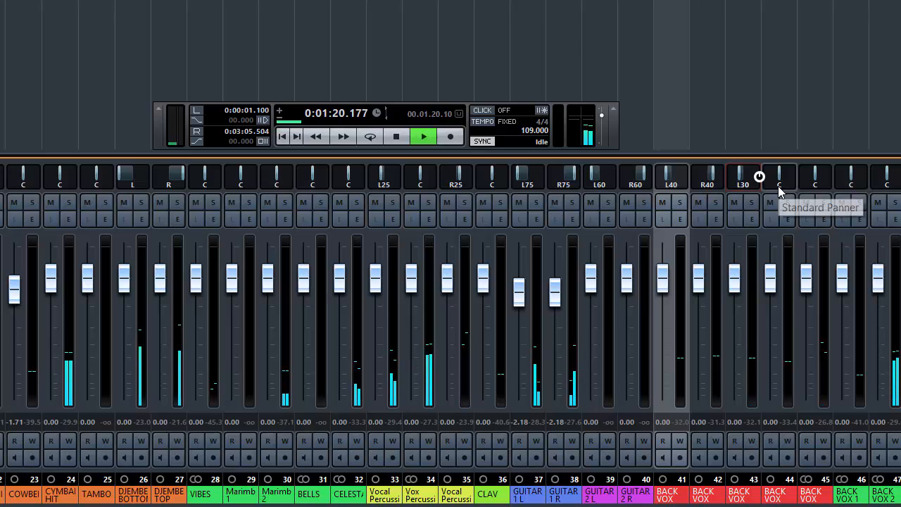
pyautogui.doubleClick(778, 177)
pyautogui.write('30')
pyautogui.press('Return')
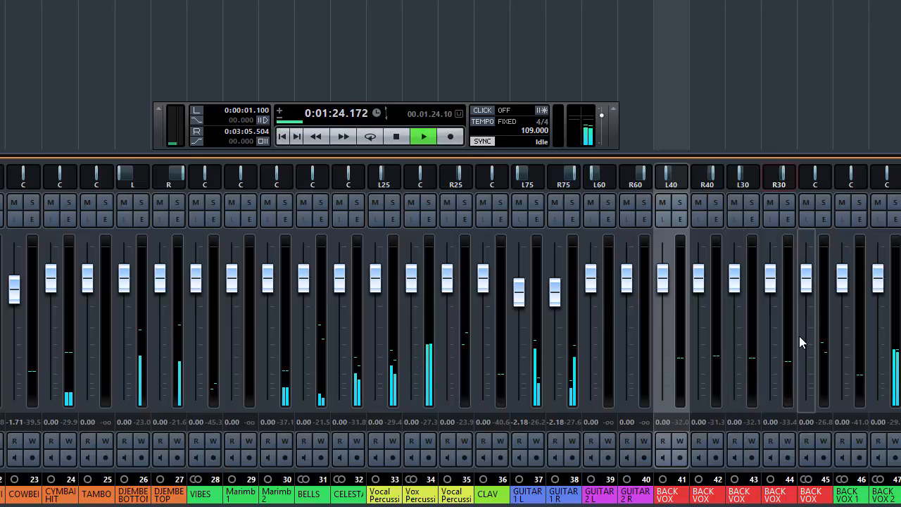
pyautogui.keyDown('shift'); pyautogui.click(785, 323); pyautogui.keyUp('shift')
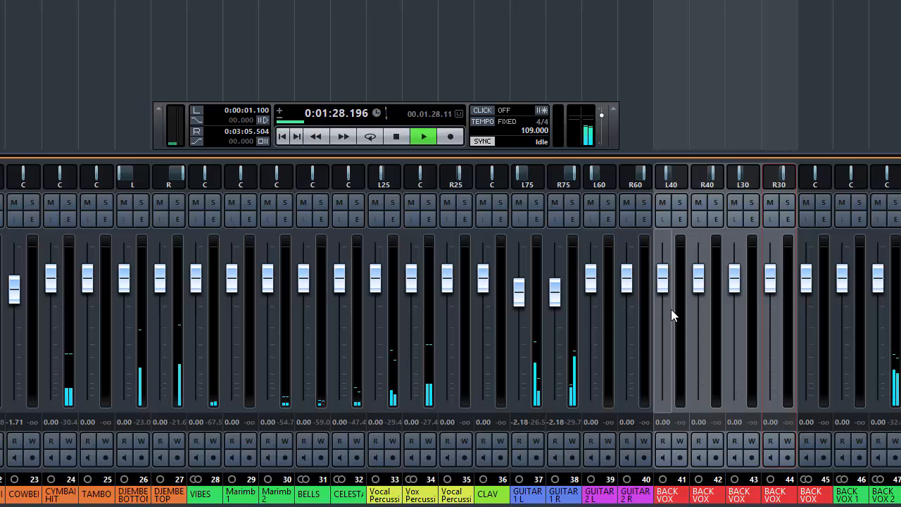
# - Review the panning and levels across the mixer during playback, checking Back Vox 2 channel 47 and Back Vox 1 channel 46
pyautogui.hscroll(6, 450, 323)
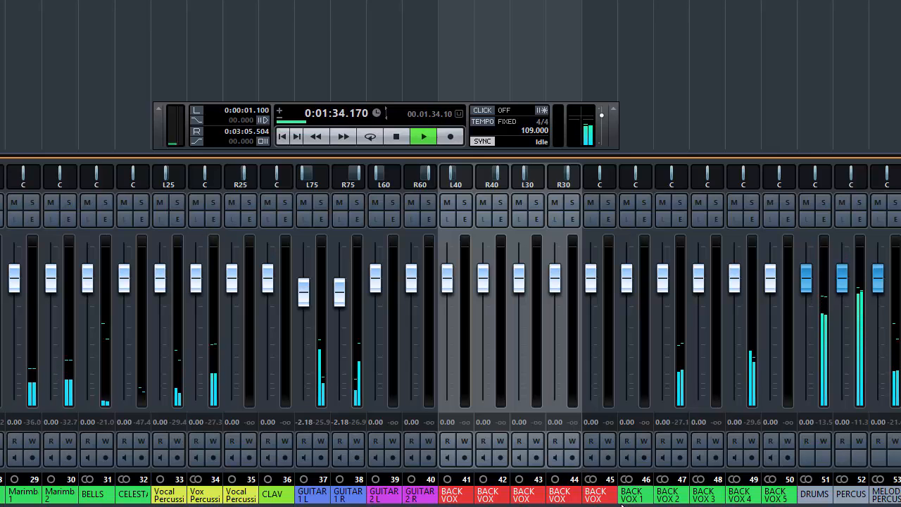
pyautogui.hscroll(-20, 450, 323)
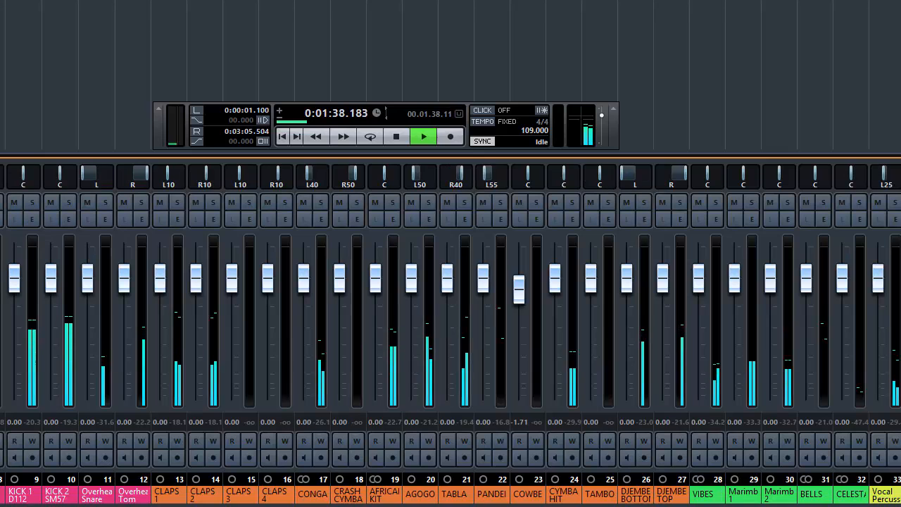
pyautogui.hscroll(8, 450, 324)
pyautogui.hscroll(8, 450, 323)
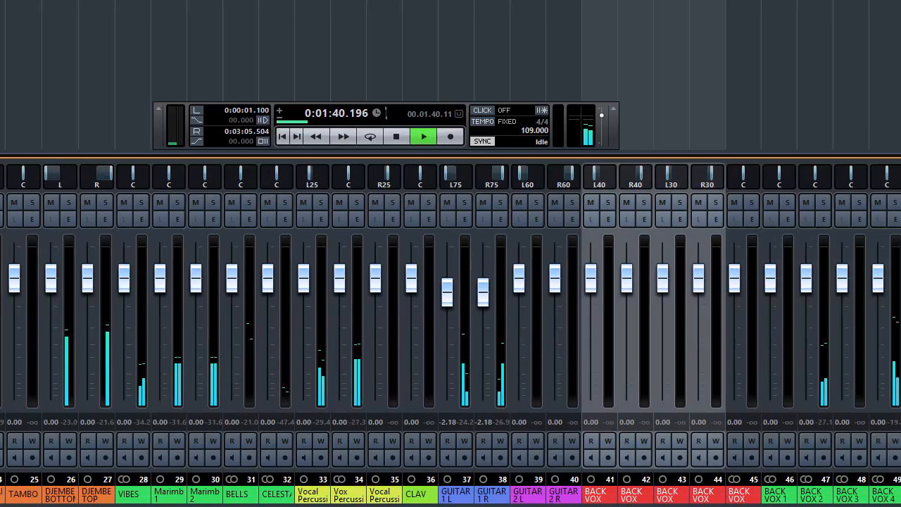
pyautogui.hscroll(1, 450, 323)
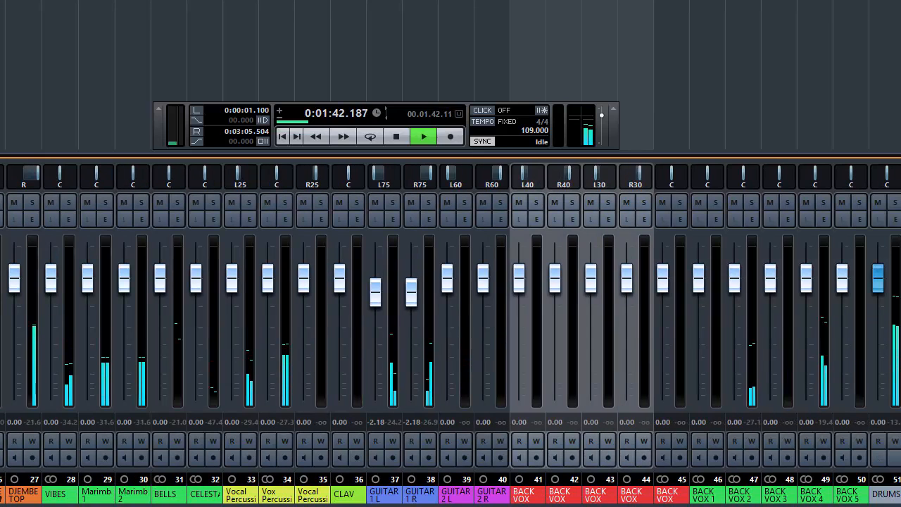
pyautogui.click(750, 379)
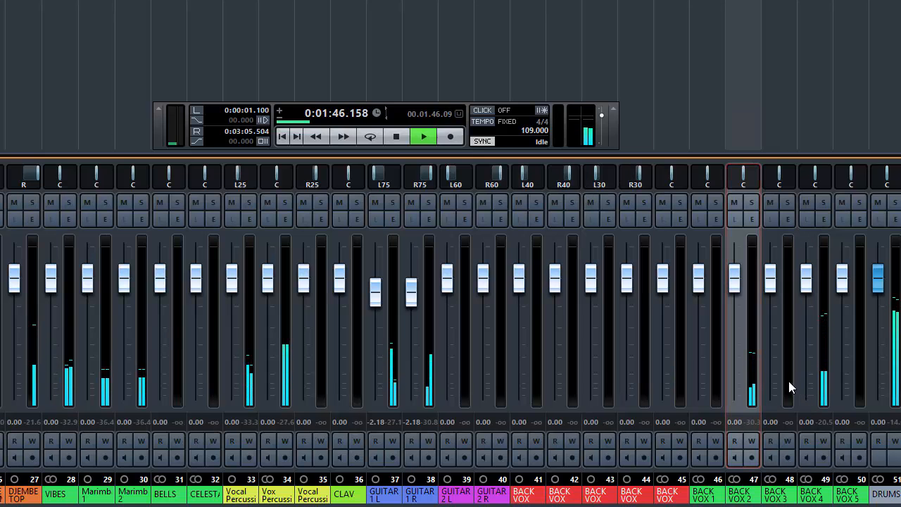
pyautogui.click(715, 391)
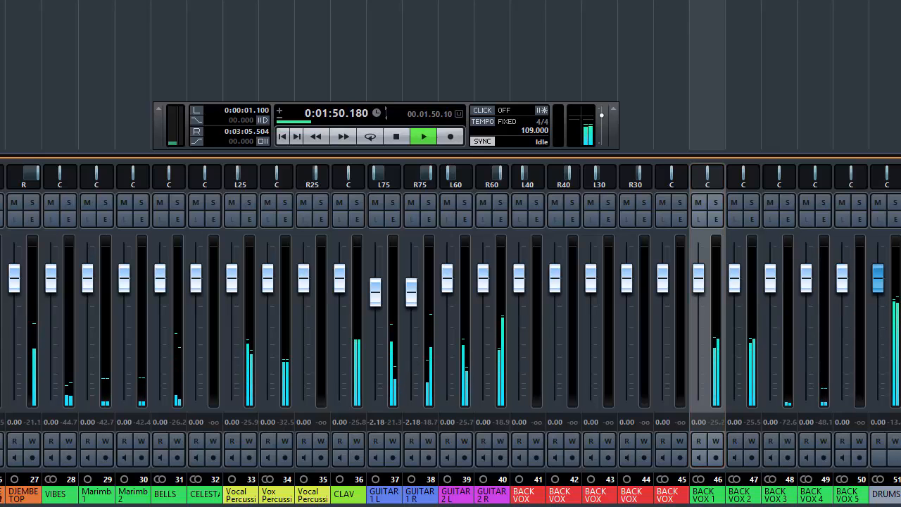
# - Pan the Clav channel 36 to L10
pyautogui.hscroll(-2, 450, 317)
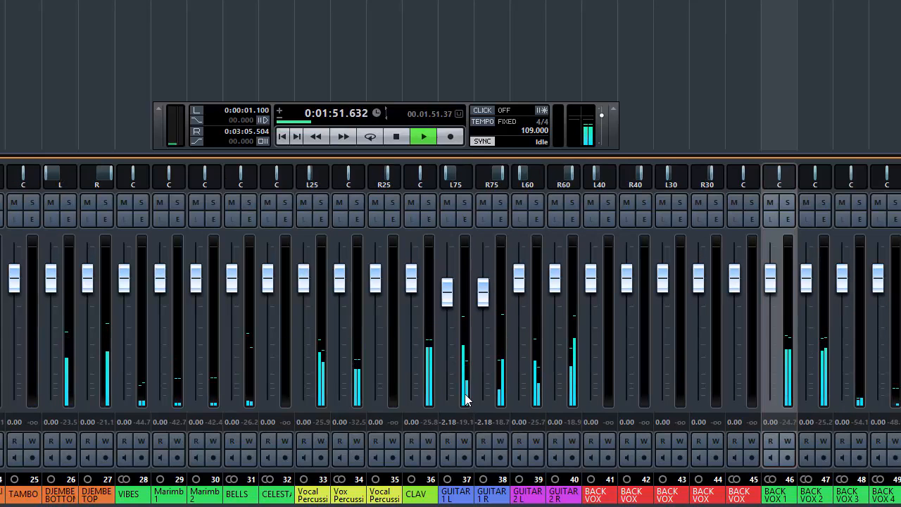
pyautogui.click(433, 358)
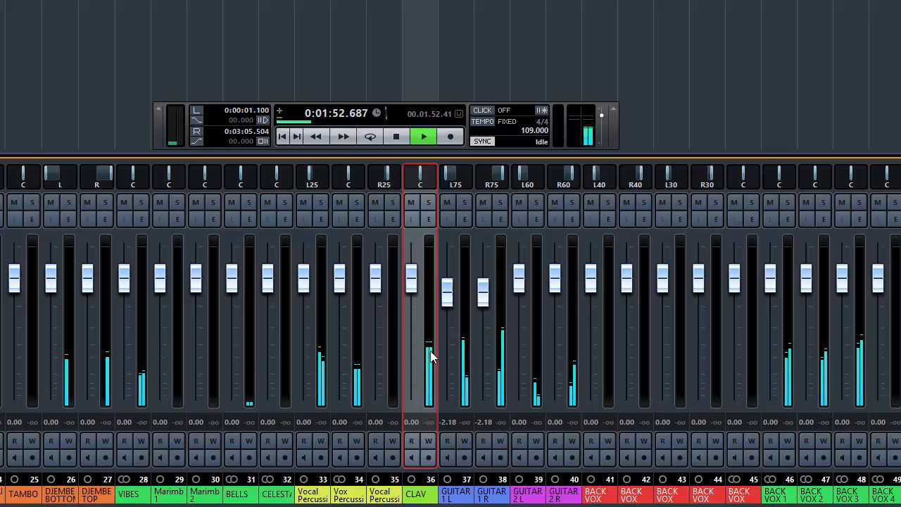
pyautogui.doubleClick(418, 181)
pyautogui.write('L10')
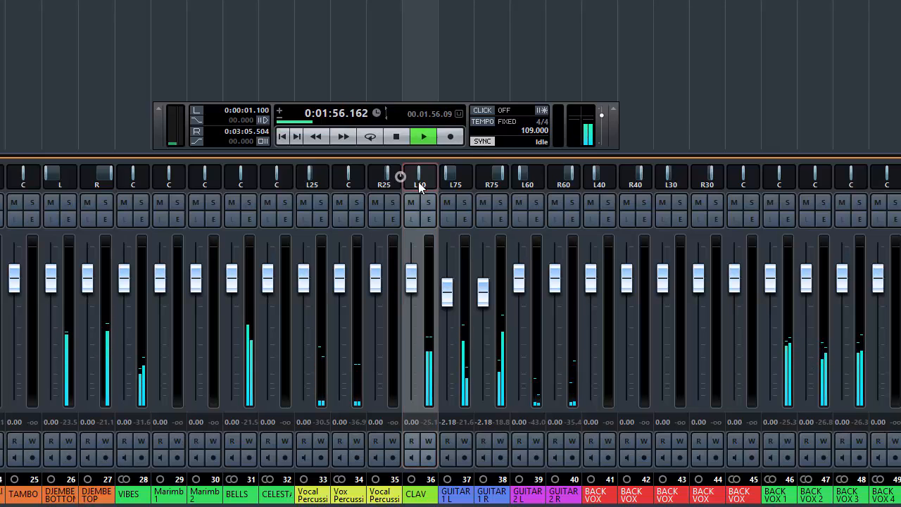
pyautogui.press('Return')
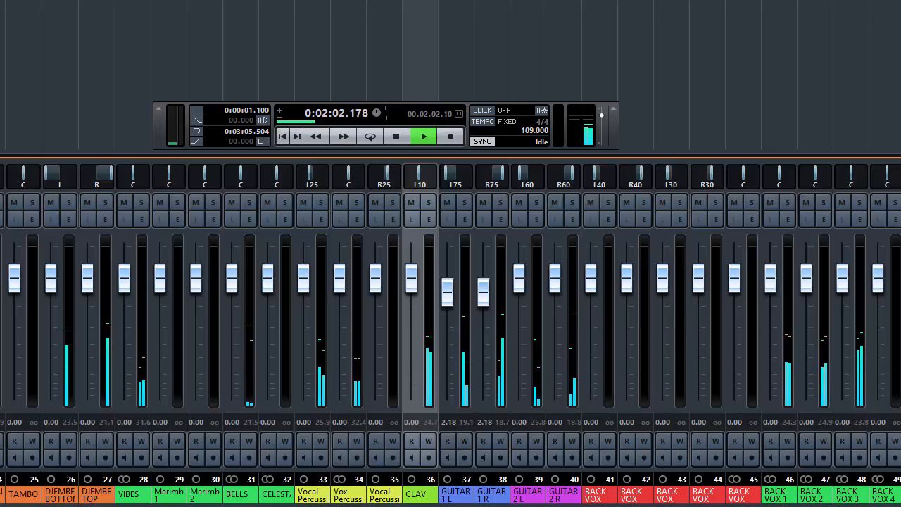
pyautogui.hscroll(7, 451, 317)
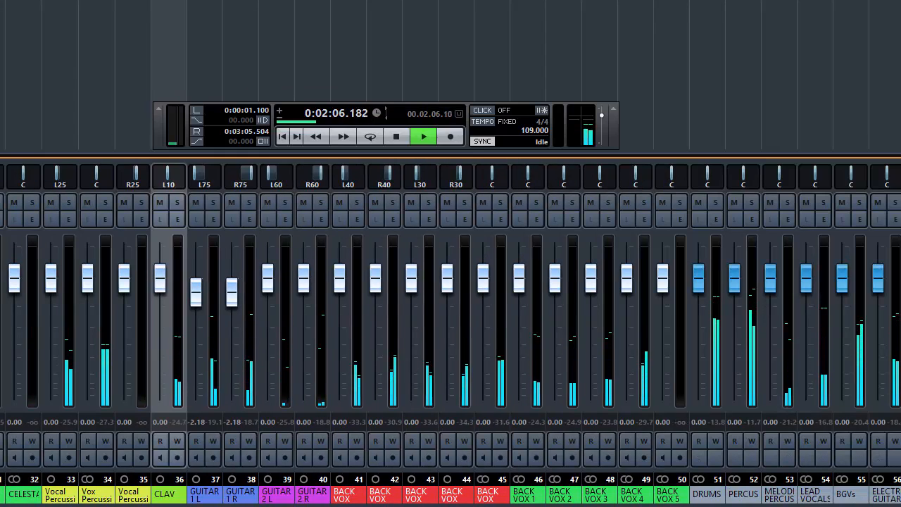
# - Select Back Vox channels 41 to 45 together and audition them in solo during playback, then restore the full mix
pyautogui.hscroll(-2, 407, 205)
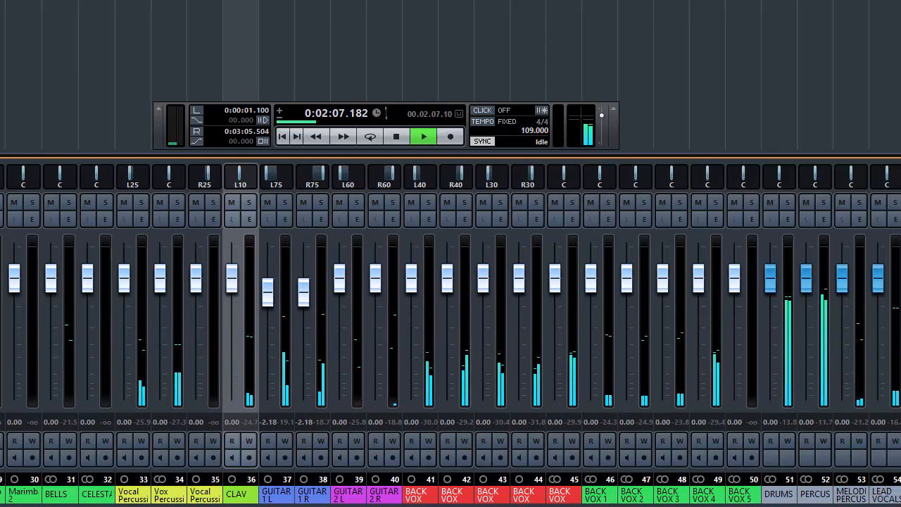
pyautogui.click(429, 307)
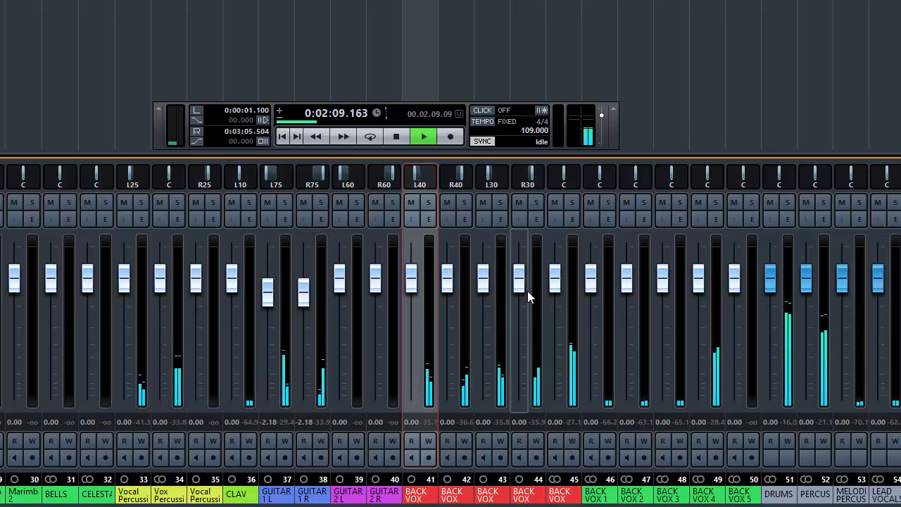
pyautogui.keyDown('shift'); pyautogui.click(570, 305); pyautogui.keyUp('shift')
pyautogui.click(572, 202)
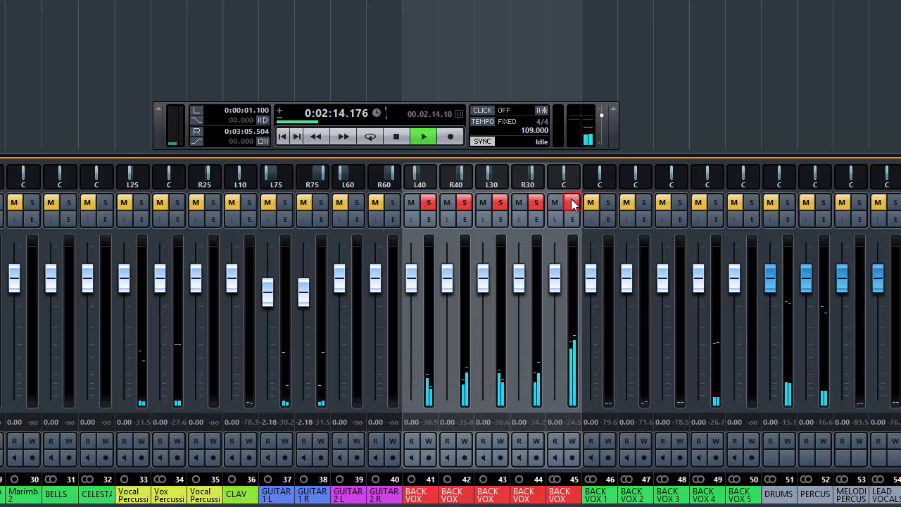
pyautogui.click(572, 202)
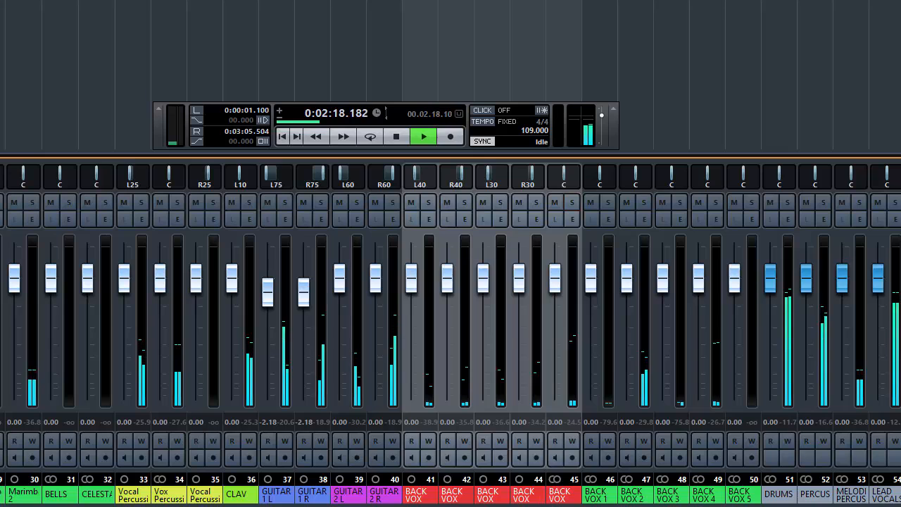
# - Take Back Vox channel 45 out of the selection, review panning and levels from the claps to the group channels, and stop playback
pyautogui.hscroll(-1, 597, 501)
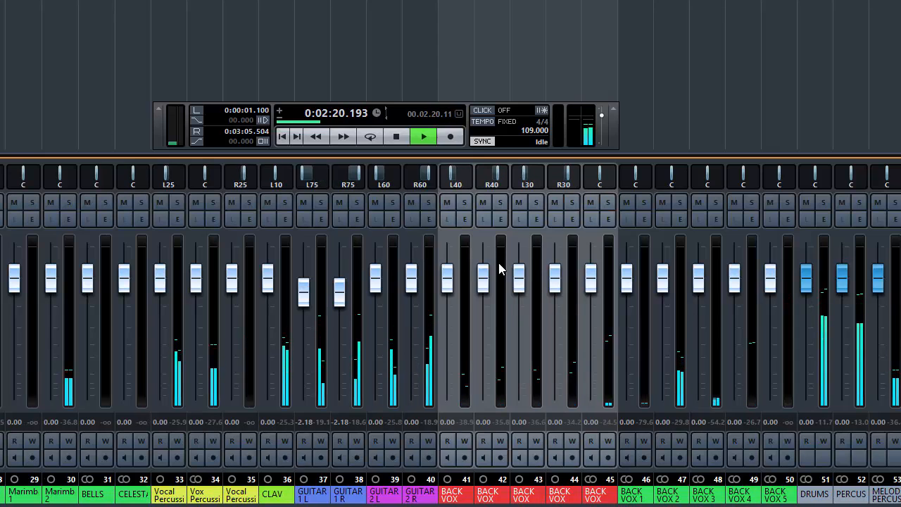
pyautogui.click(602, 273)
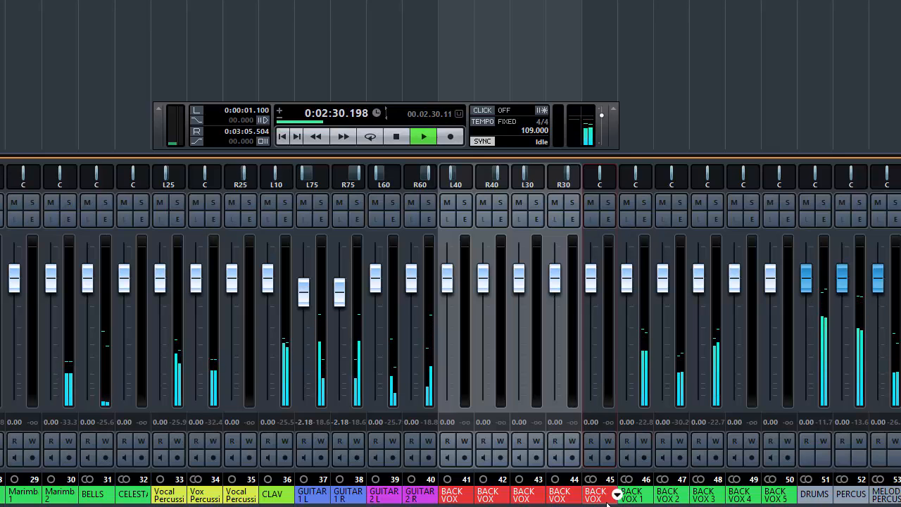
pyautogui.hscroll(-12, 450, 317)
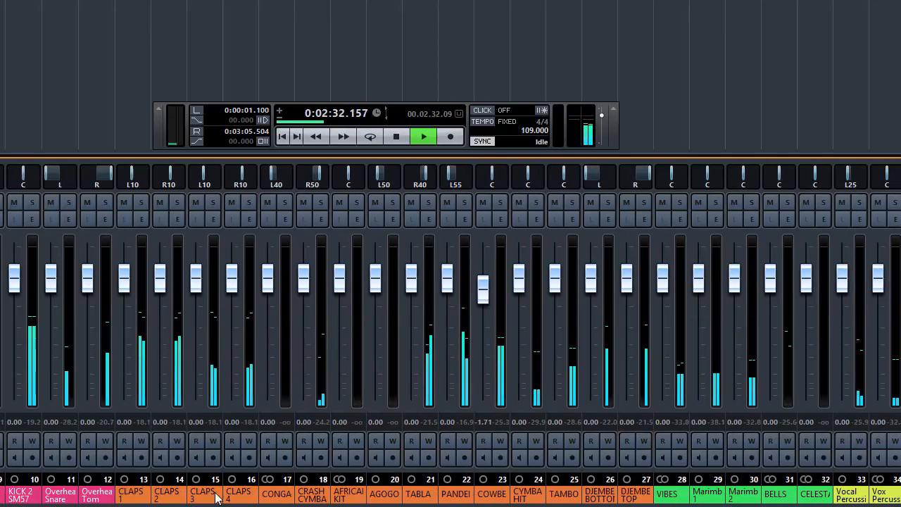
pyautogui.hscroll(13, 663, 500)
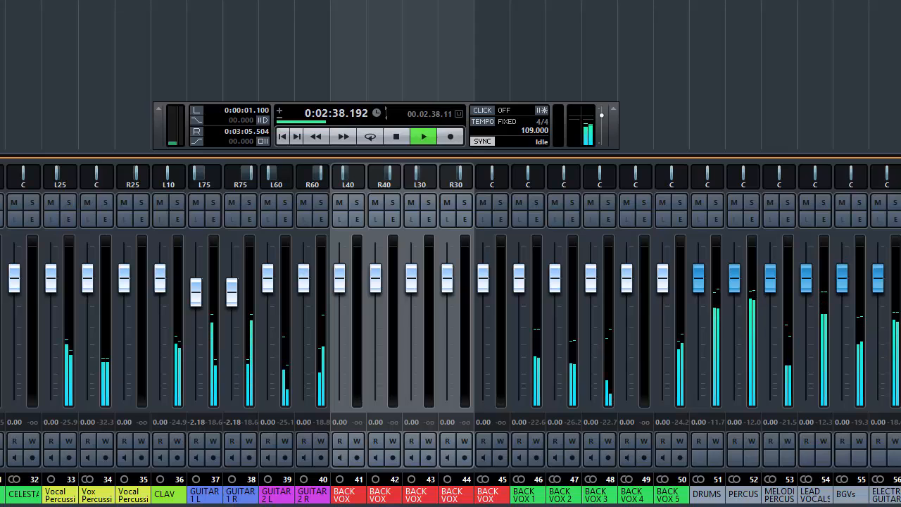
pyautogui.press('space')
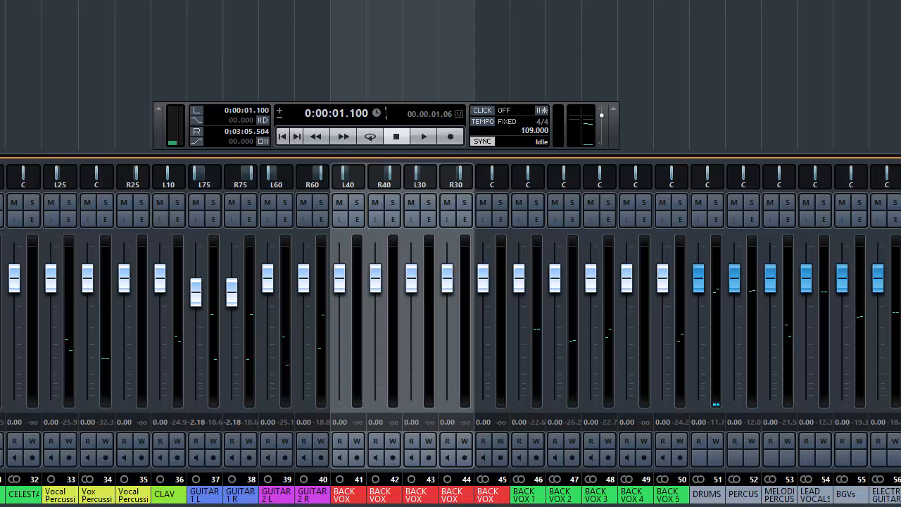
# - Select the four guitar channels 37 to 40 together to review their panning
pyautogui.click(213, 256)
pyautogui.click(247, 255)
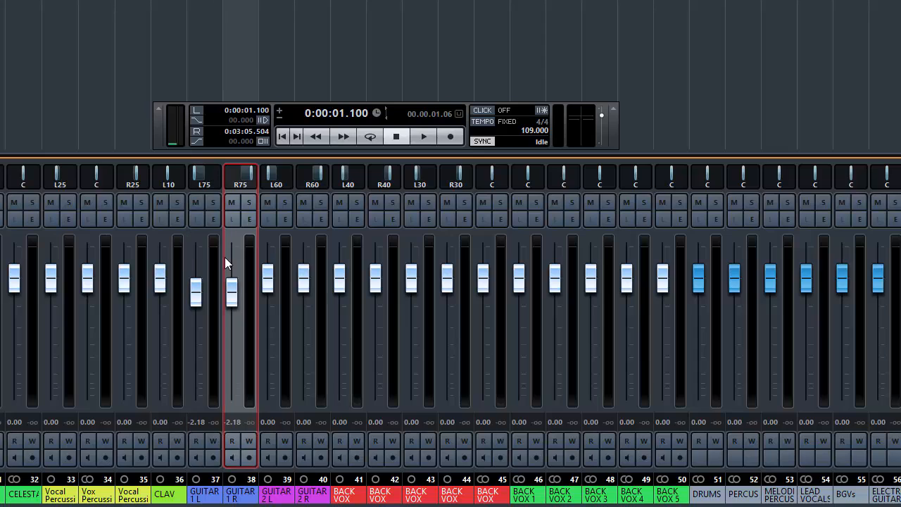
pyautogui.keyDown('shift'); pyautogui.click(211, 254); pyautogui.keyUp('shift')
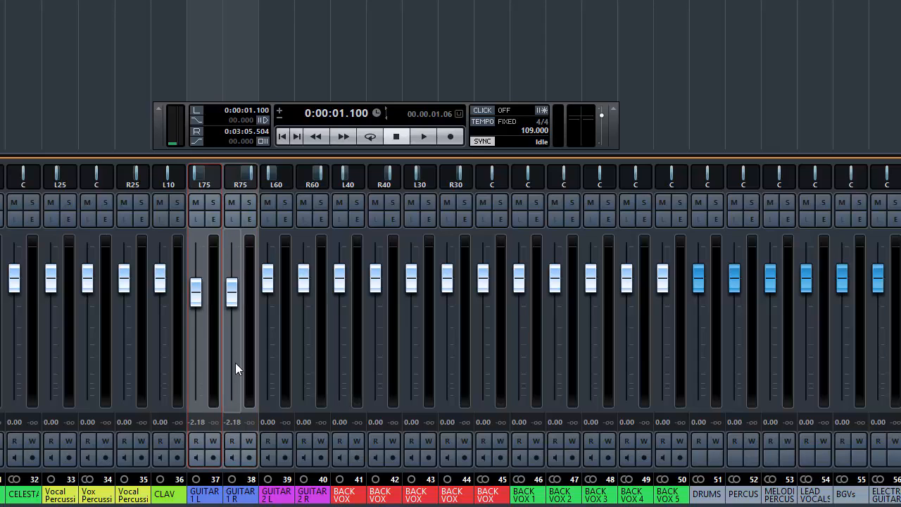
pyautogui.keyDown('shift'); pyautogui.click(283, 299); pyautogui.keyUp('shift')
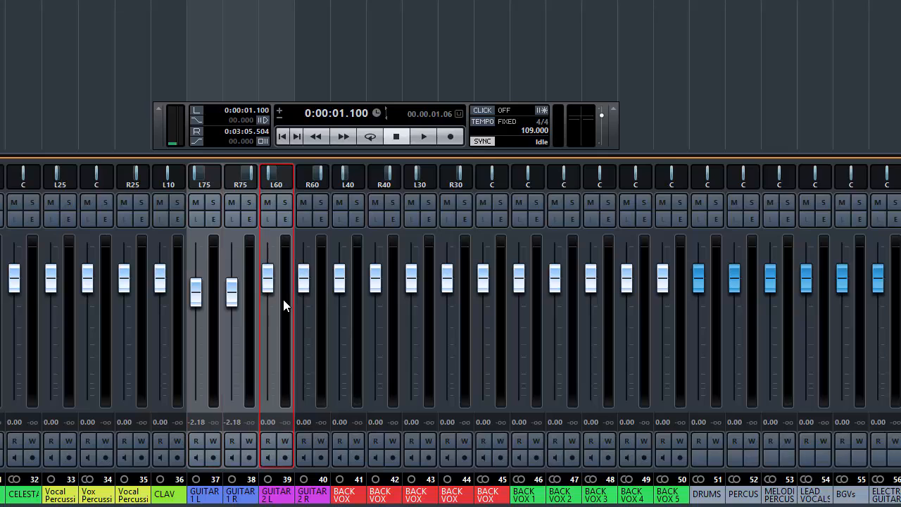
pyautogui.keyDown('shift'); pyautogui.click(320, 288); pyautogui.keyUp('shift')
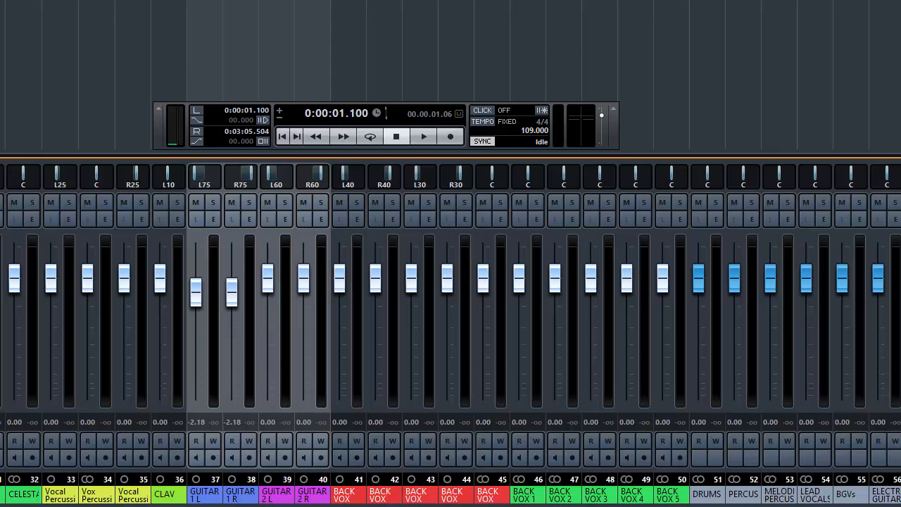
# - Check the panning of Back Vox 4 channel 49, Back Vox 5 channel 50 and Back Vox channel 41
pyautogui.hscroll(-2, 451, 323)
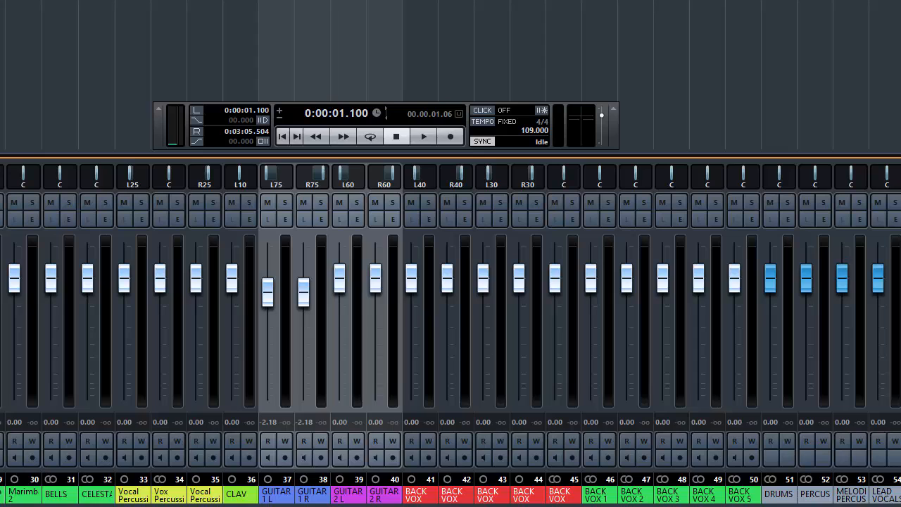
pyautogui.hscroll(2, 450, 324)
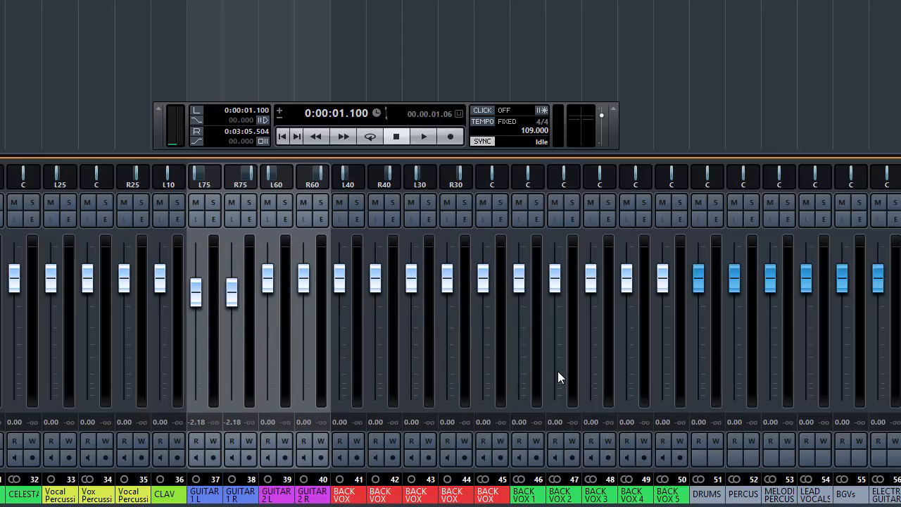
pyautogui.click(640, 384)
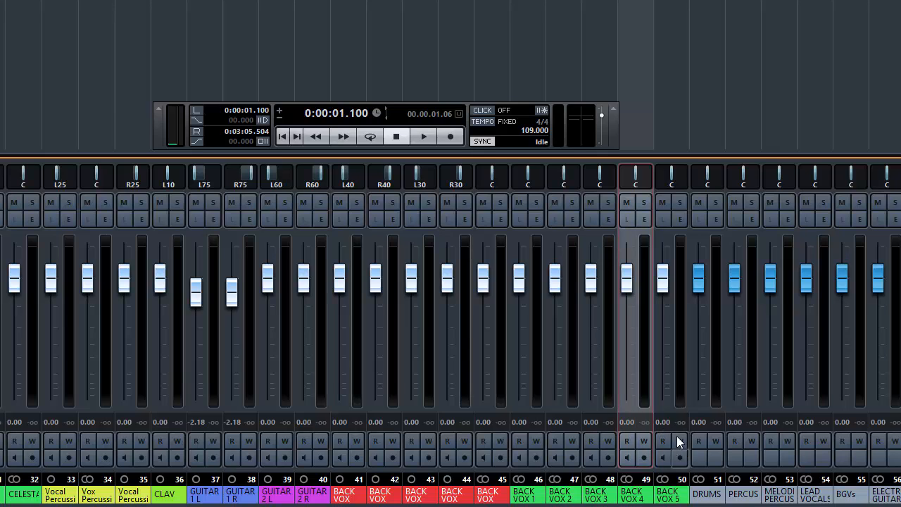
pyautogui.click(679, 386)
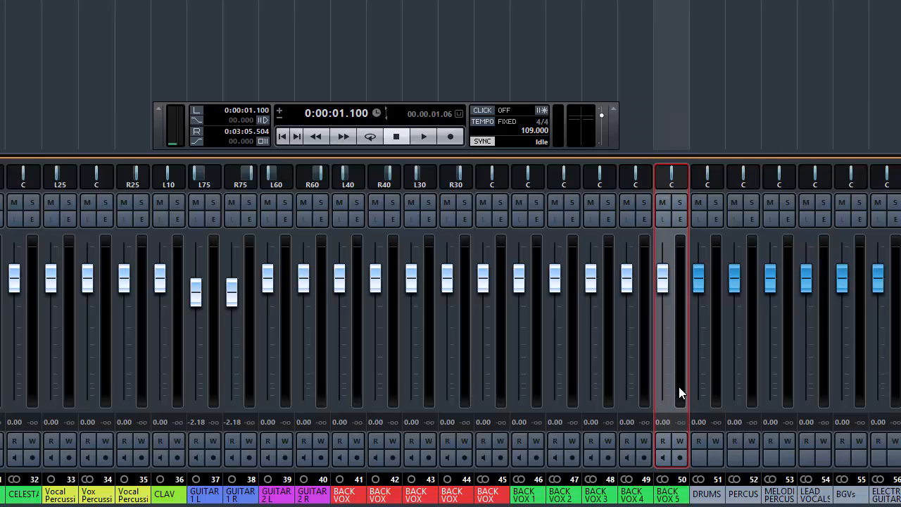
pyautogui.click(644, 372)
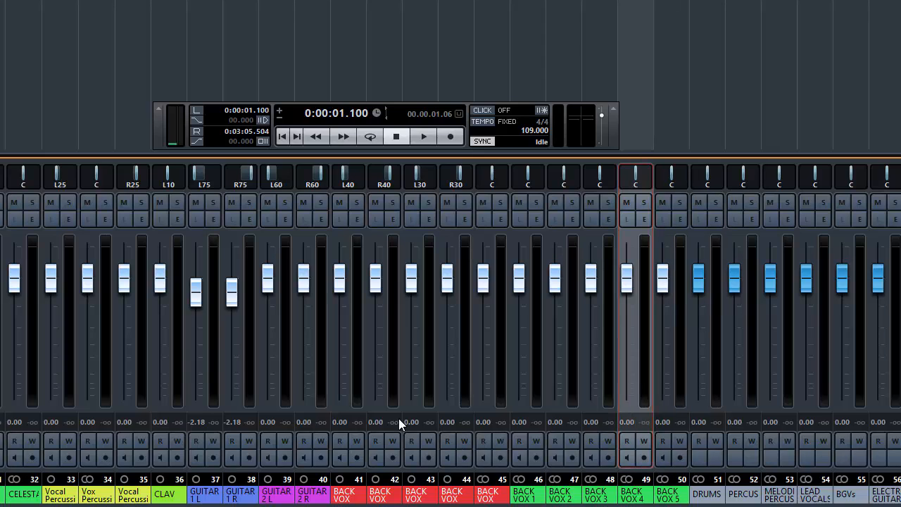
pyautogui.click(354, 344)
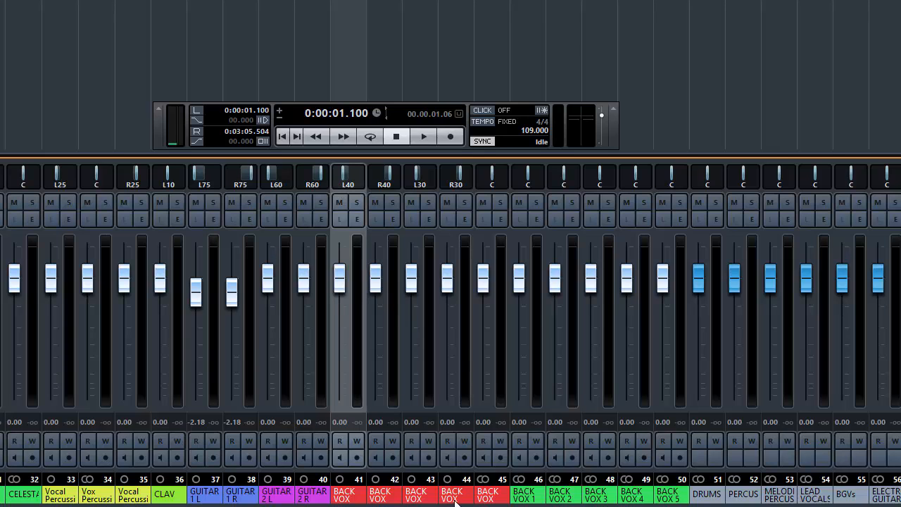
# - Review the static mix across the whole mixer, from the Lead Vox channel to the Stereo Out
pyautogui.moveTo(520, 506); pyautogui.dragTo(57, 506)
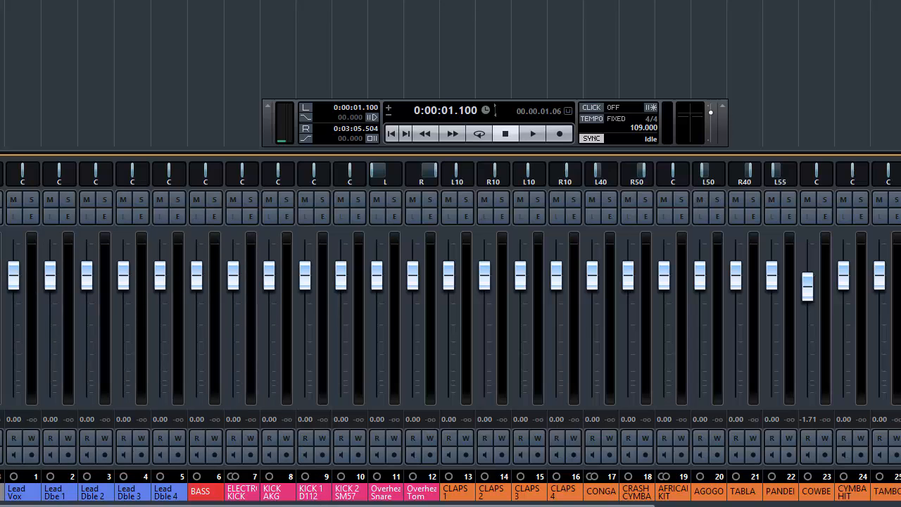
pyautogui.moveTo(513, 505); pyautogui.dragTo(900, 501)
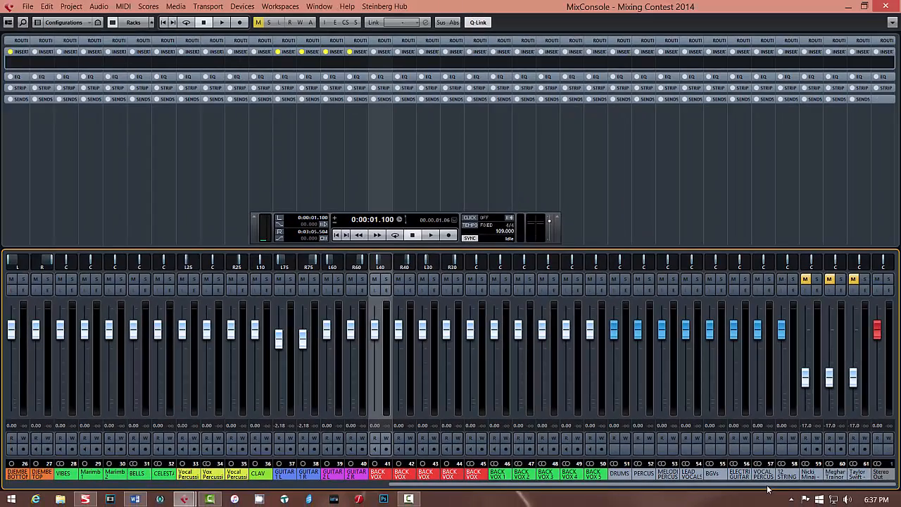
pyautogui.moveTo(753, 492); pyautogui.dragTo(511, 484)
pyautogui.moveTo(425, 485); pyautogui.dragTo(806, 487)
# - Insert the Panipulator plug-in in the first insert slot of the Stereo Out channel
pyautogui.click(890, 408)
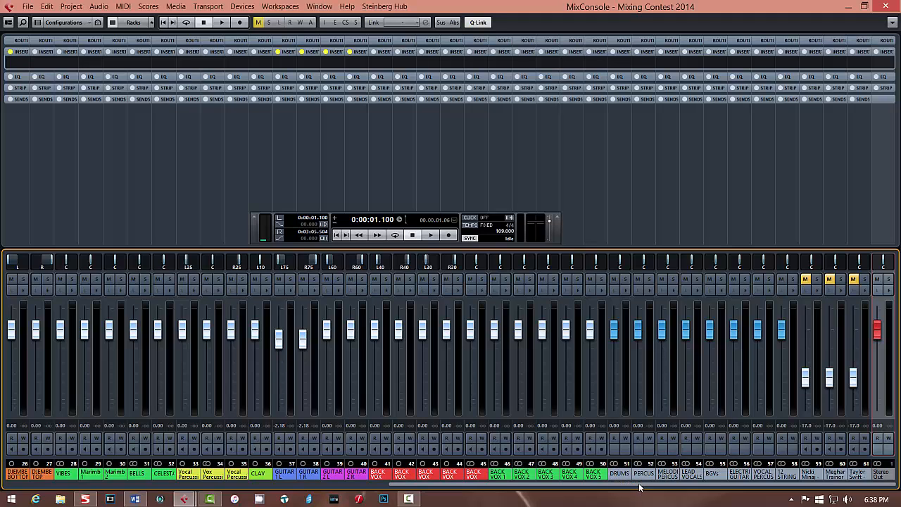
pyautogui.click(893, 62)
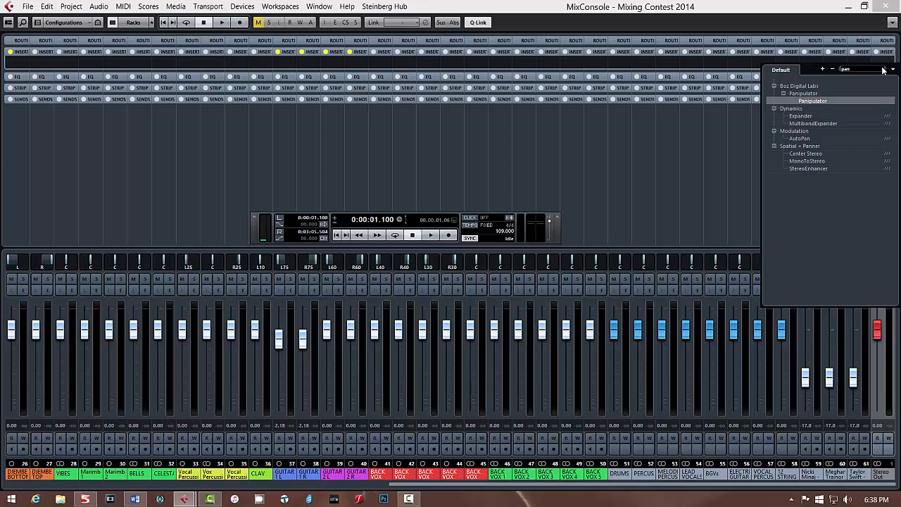
pyautogui.click(823, 100)
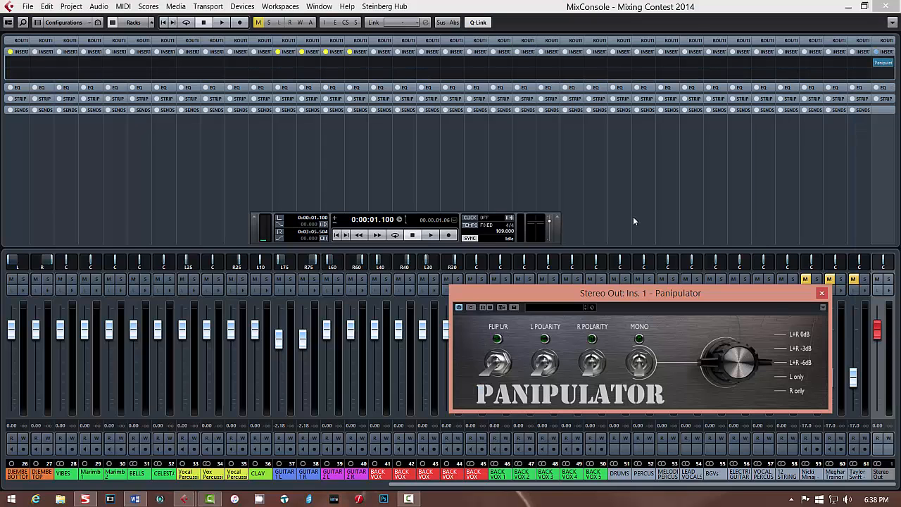
# - Switch on mono in the Panipulator and reposition its window over the mixer channels
pyautogui.moveTo(587, 293); pyautogui.dragTo(574, 277)
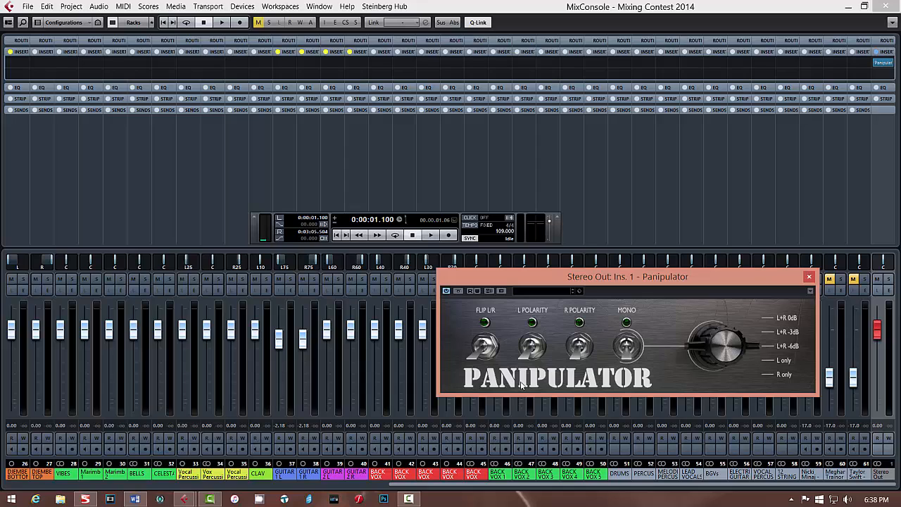
pyautogui.click(626, 348)
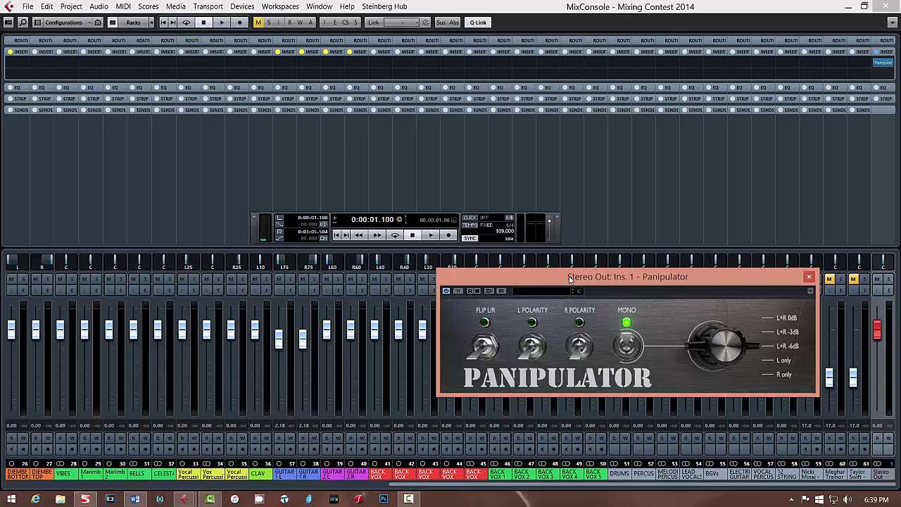
pyautogui.moveTo(570, 279); pyautogui.dragTo(549, 311)
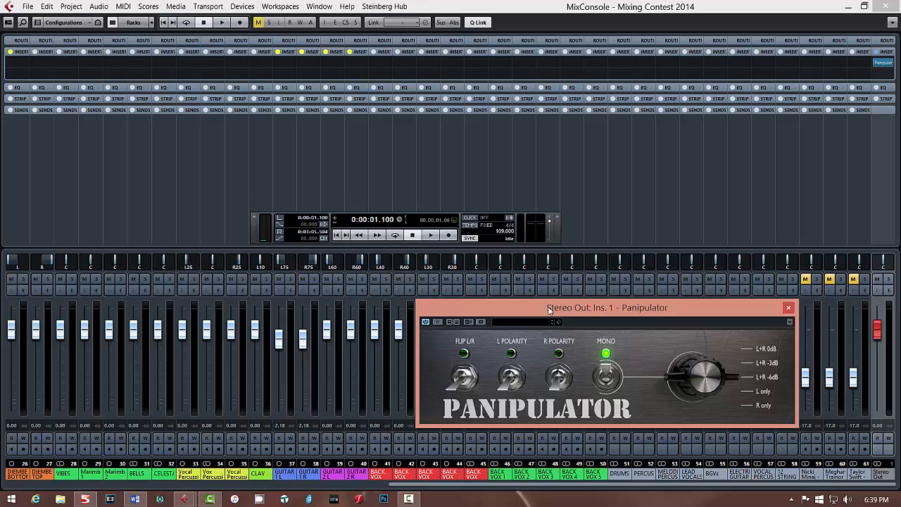